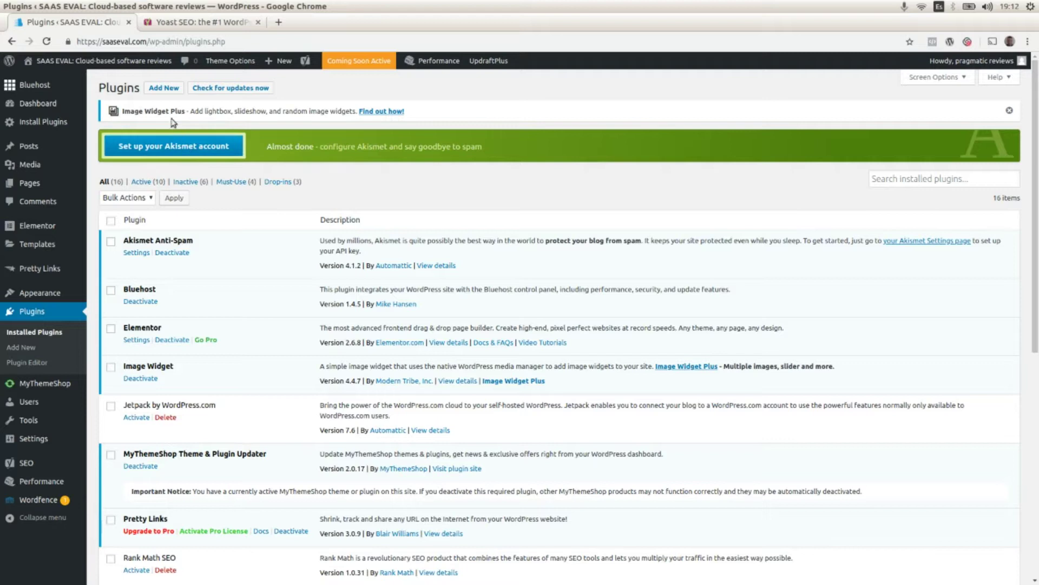
Go from the installed plugins list to the Add Plugins page
{"action": "left_click", "coordinate": [158, 90]}
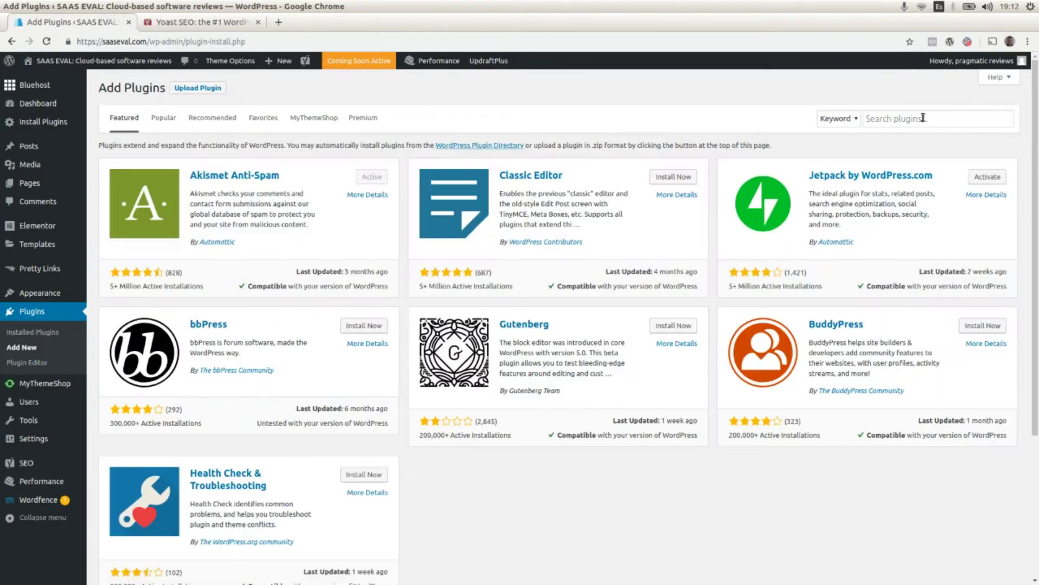
Search the plugin directory for 'Yoast' and check Yoast SEO's active installations count
{"action": "left_click", "coordinate": [923, 118]}
{"action": "type", "text": "Yoast SEO"}
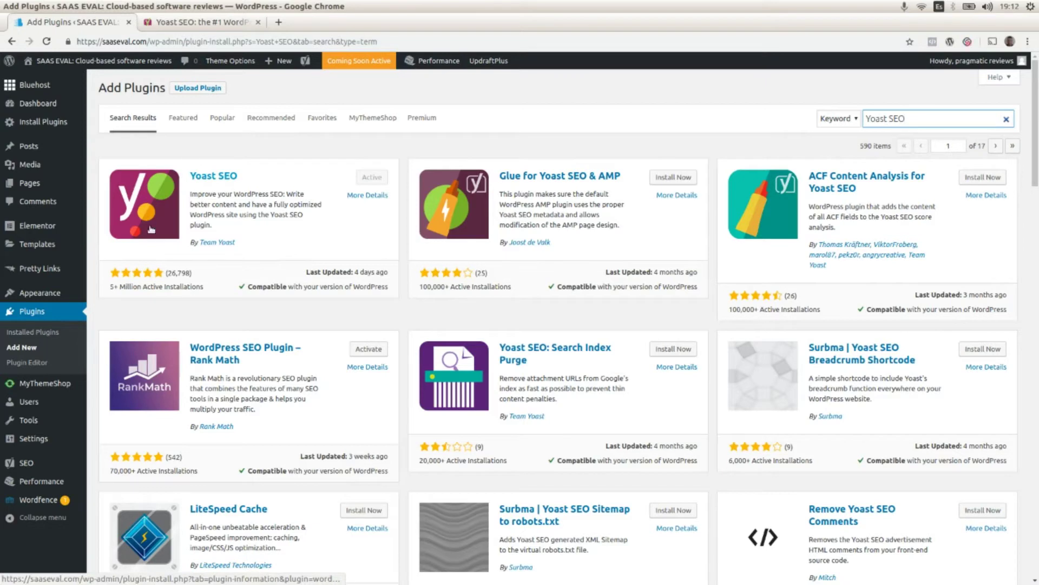
{"action": "left_click", "coordinate": [111, 293]}
{"action": "left_click_drag", "start_coordinate": [205, 286], "coordinate": [110, 287]}
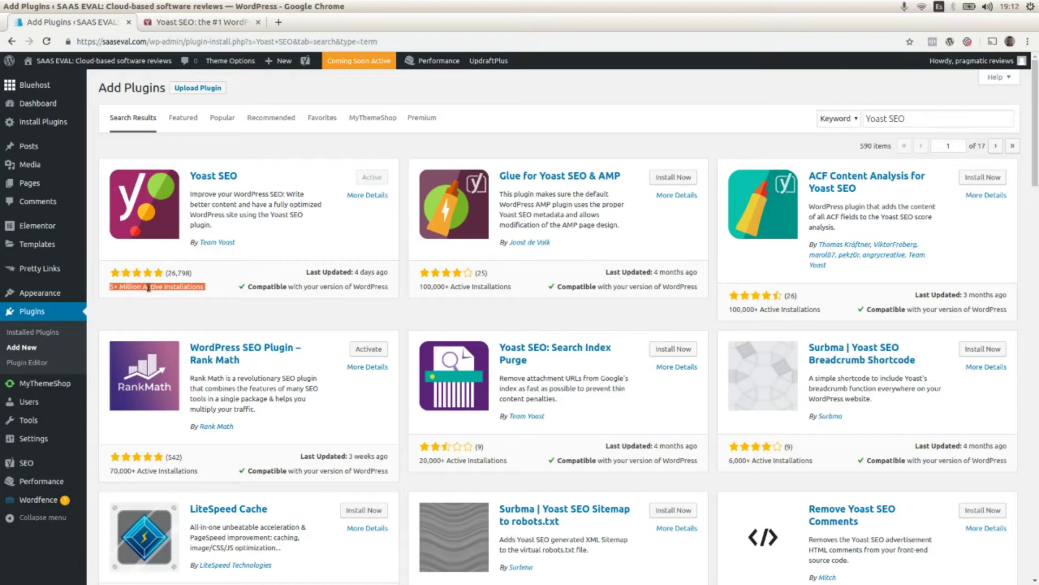
{"action": "left_click", "coordinate": [275, 237]}
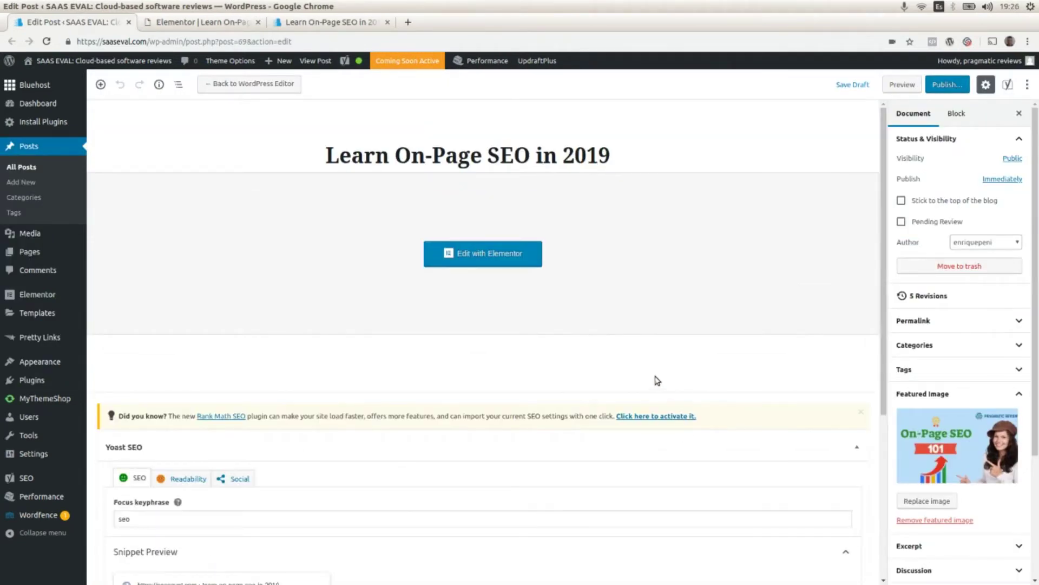
Select the focus keyphrase 'seo' in the Yoast box and expand the SEO analysis
{"action": "scroll", "coordinate": [645, 357], "scroll_direction": "down", "scroll_amount": 5}
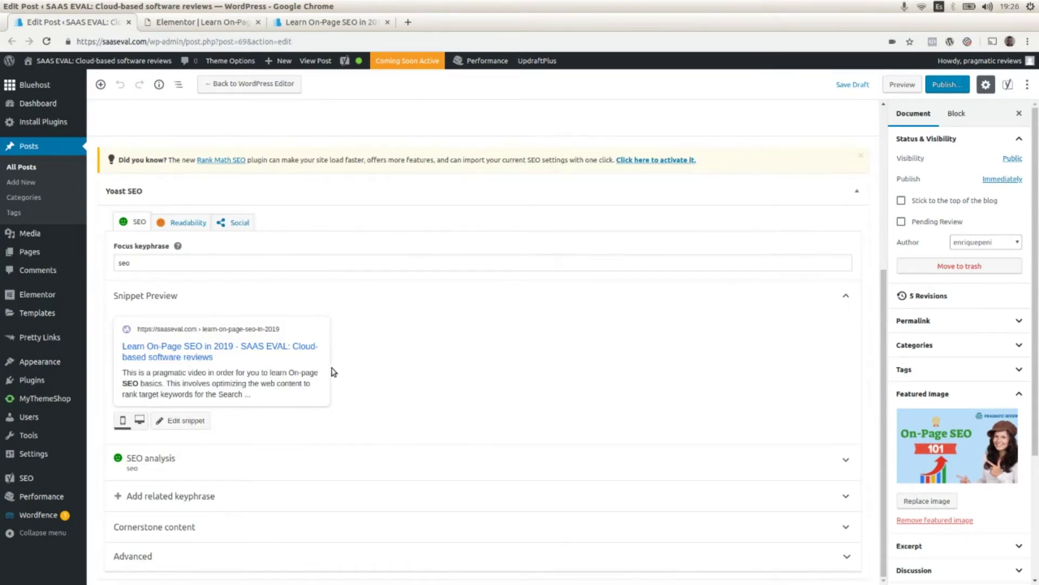
{"action": "left_click", "coordinate": [148, 262]}
{"action": "double_click", "coordinate": [148, 262]}
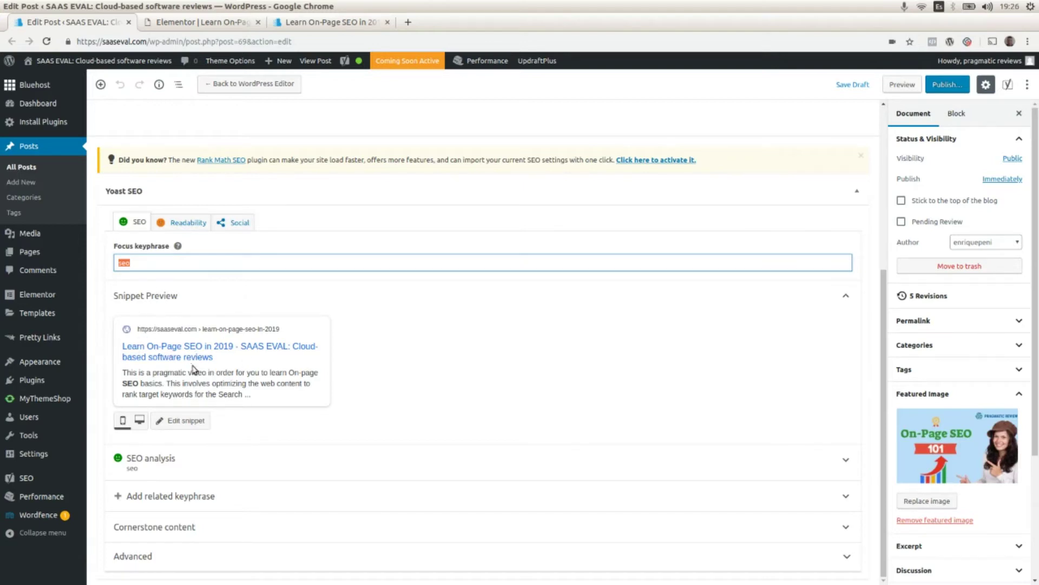
{"action": "left_click", "coordinate": [175, 468]}
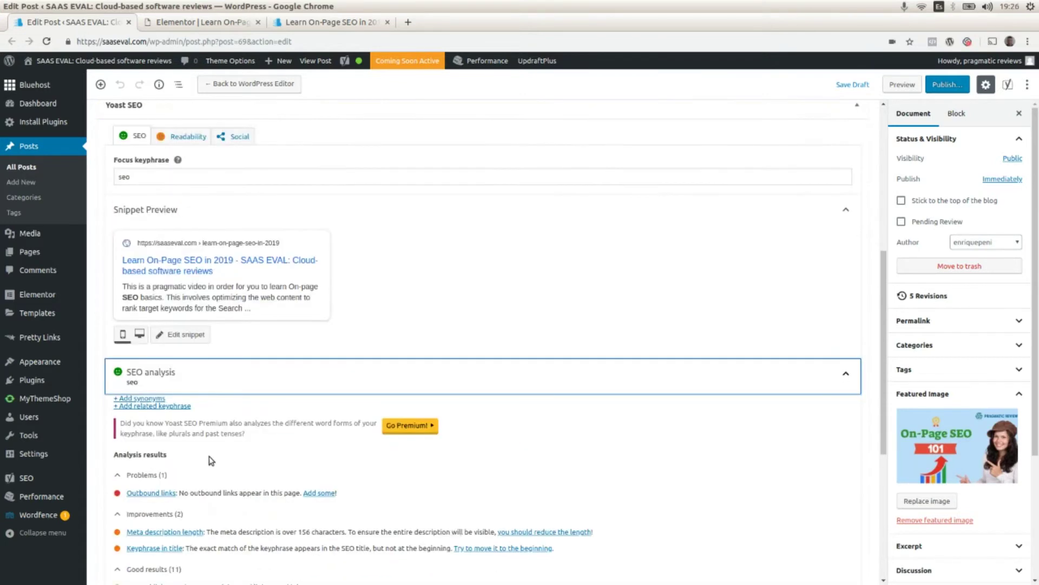
Review the one problem, two improvements and eleven good results, glancing at the live post
{"action": "scroll", "coordinate": [226, 444], "scroll_direction": "down", "scroll_amount": 4}
{"action": "scroll", "coordinate": [226, 444], "scroll_direction": "down", "scroll_amount": 1}
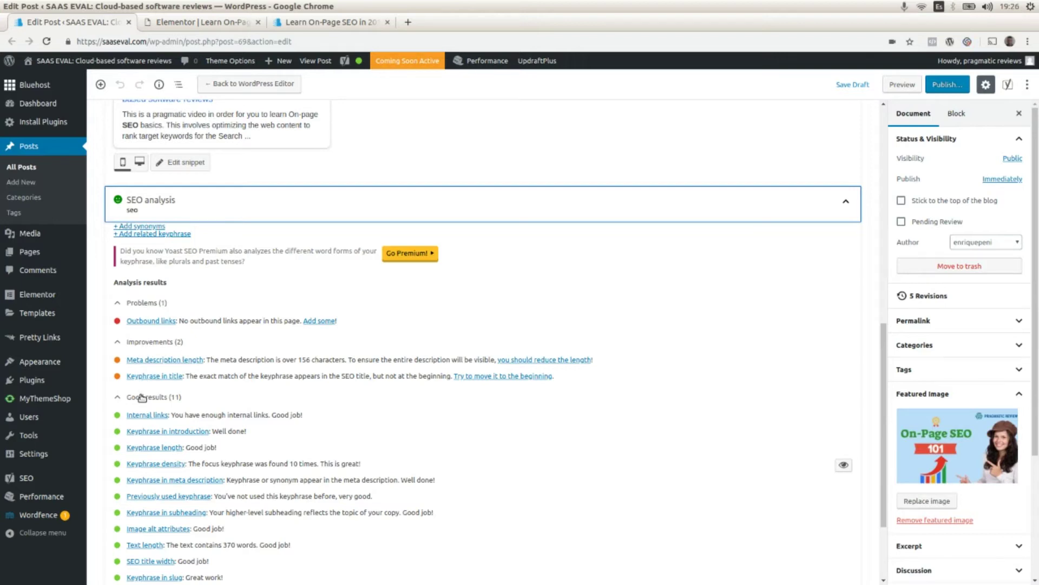
{"action": "scroll", "coordinate": [259, 344], "scroll_direction": "down", "scroll_amount": 2}
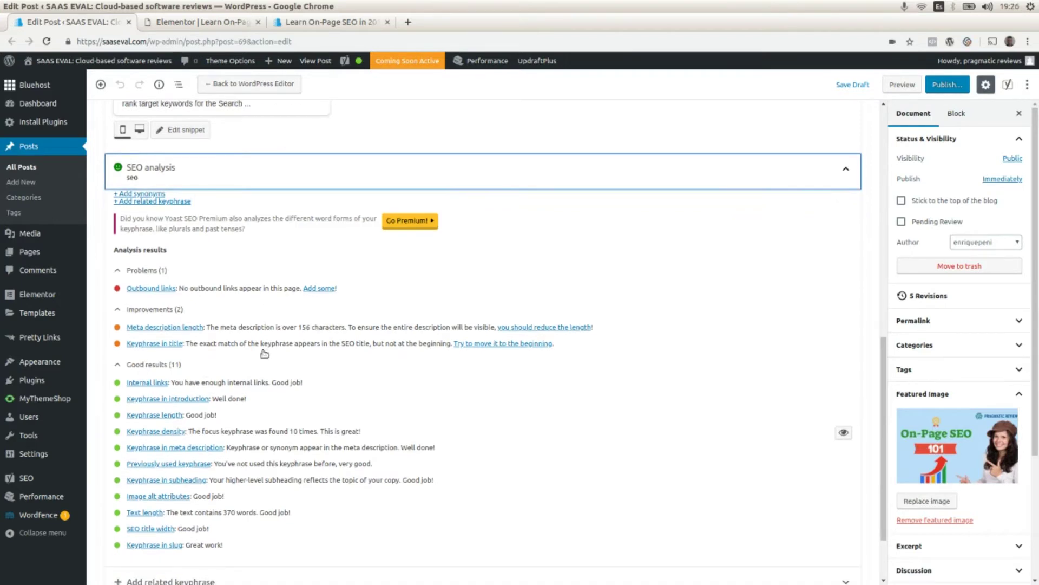
{"action": "scroll", "coordinate": [271, 384], "scroll_direction": "up", "scroll_amount": 2}
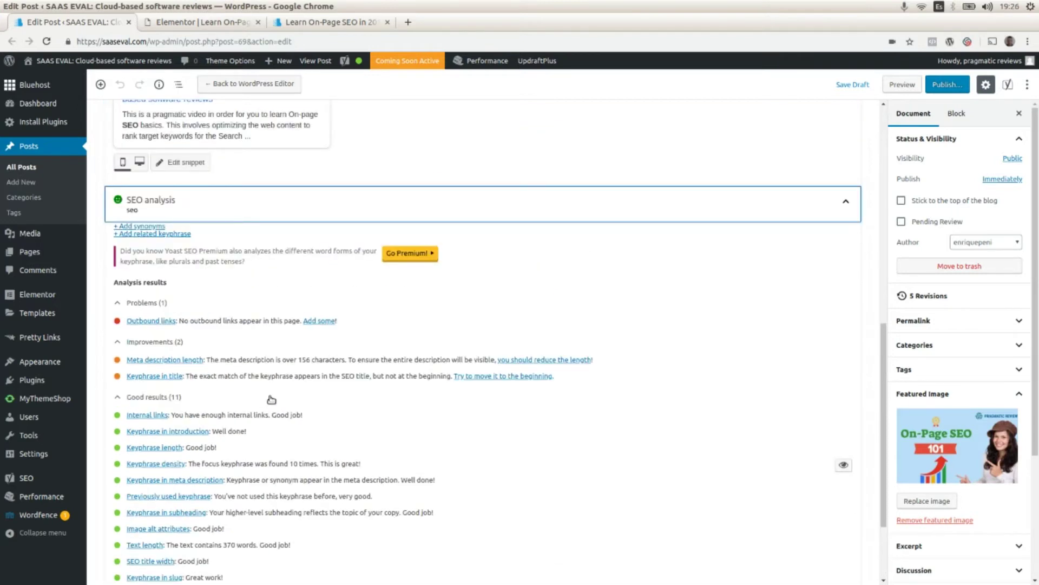
{"action": "scroll", "coordinate": [271, 399], "scroll_direction": "down", "scroll_amount": 1}
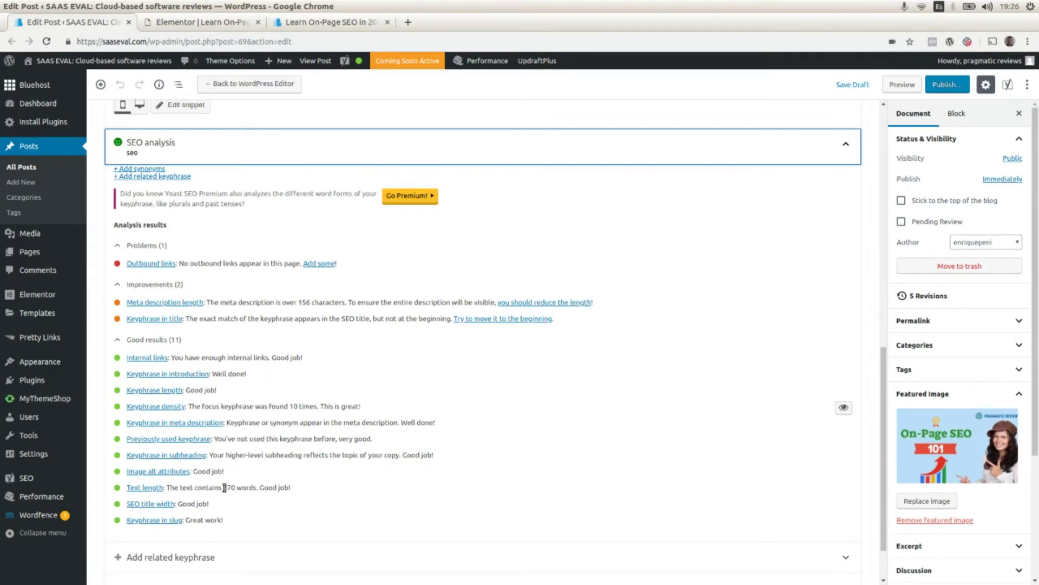
{"action": "scroll", "coordinate": [197, 503], "scroll_direction": "up", "scroll_amount": 2}
{"action": "left_click", "coordinate": [312, 27]}
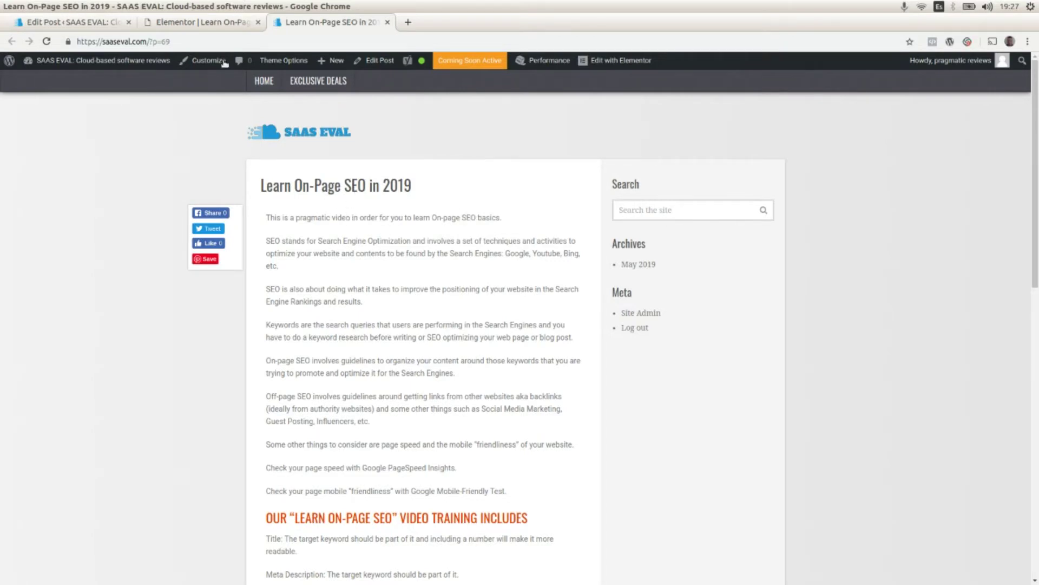
{"action": "left_click", "coordinate": [102, 26]}
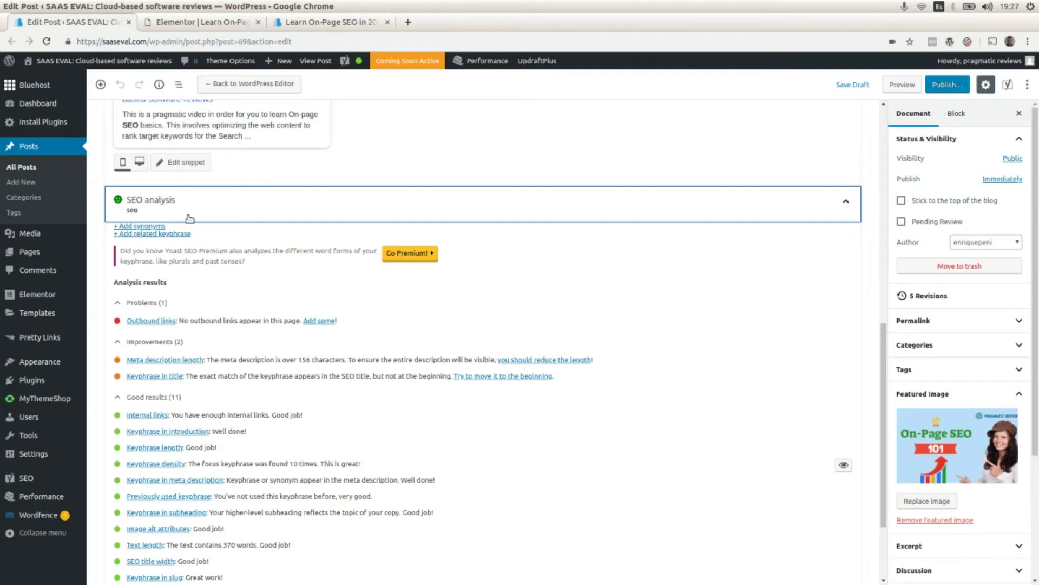
{"action": "scroll", "coordinate": [200, 254], "scroll_direction": "up", "scroll_amount": 3}
{"action": "scroll", "coordinate": [209, 273], "scroll_direction": "up", "scroll_amount": 2}
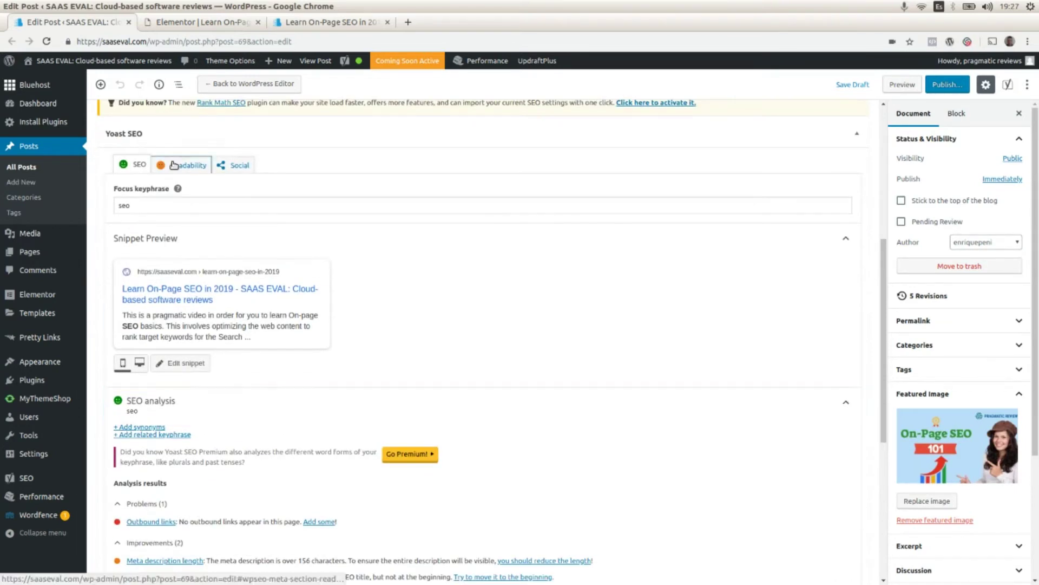
Show the Readability results: alike sentence starts, 10.8% transition words, and five good results
{"action": "left_click", "coordinate": [171, 165]}
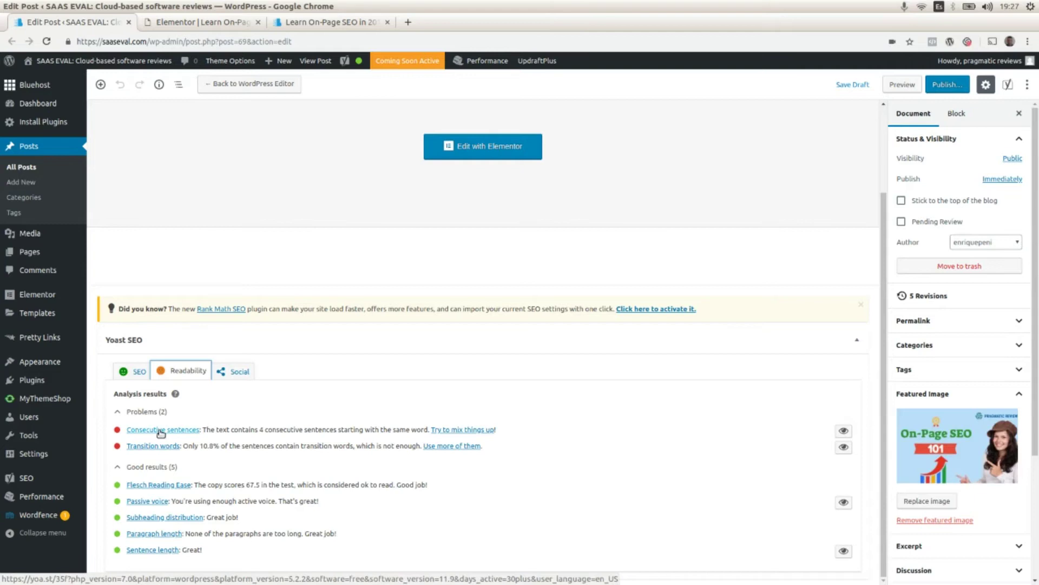
{"action": "left_click_drag", "start_coordinate": [203, 430], "coordinate": [428, 430]}
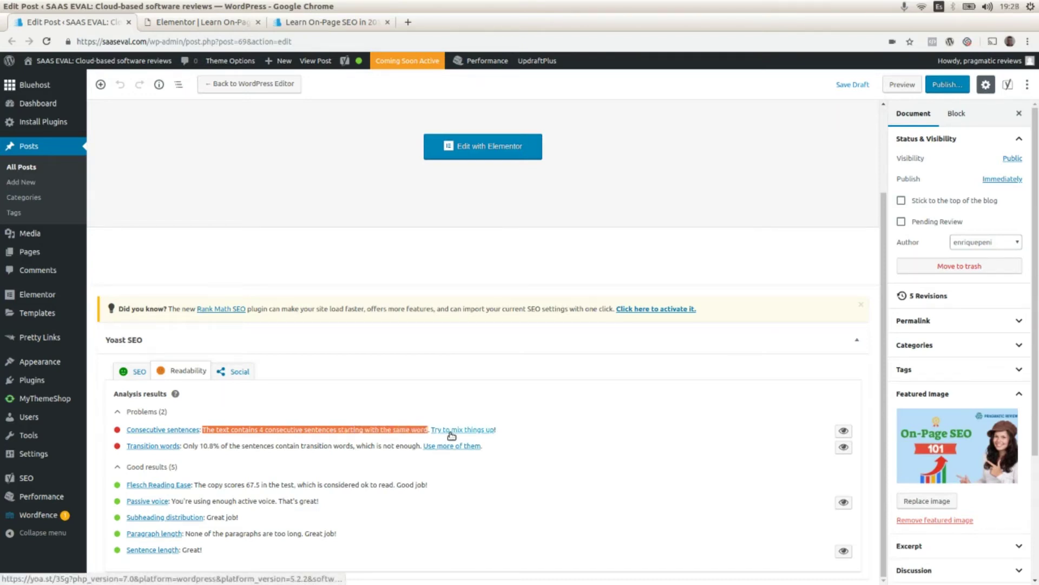
Read Yoast's article on consecutive sentences starting alike, then return to the post editor
{"action": "left_click", "coordinate": [451, 432]}
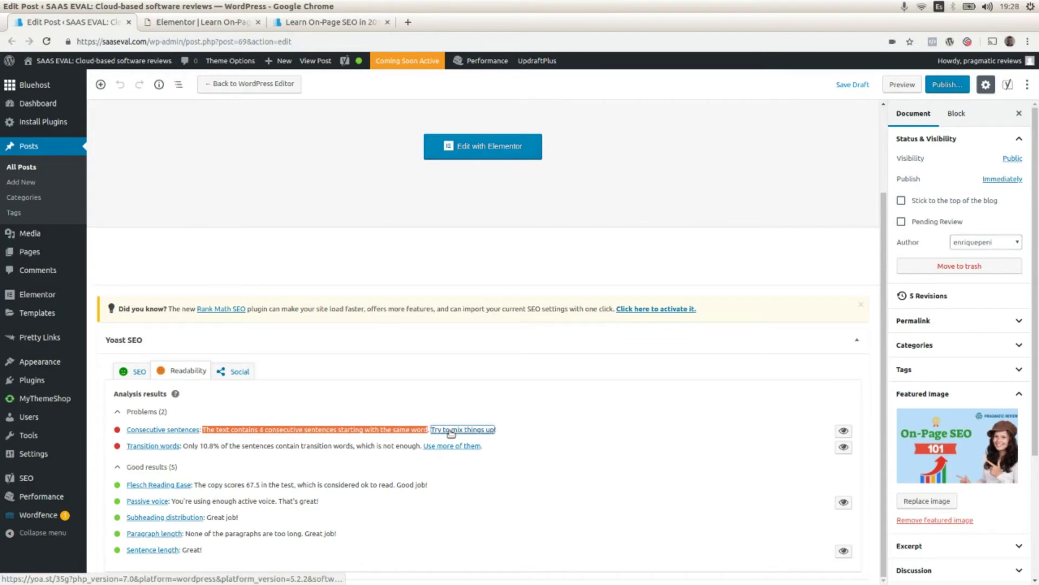
{"action": "left_click", "coordinate": [196, 23]}
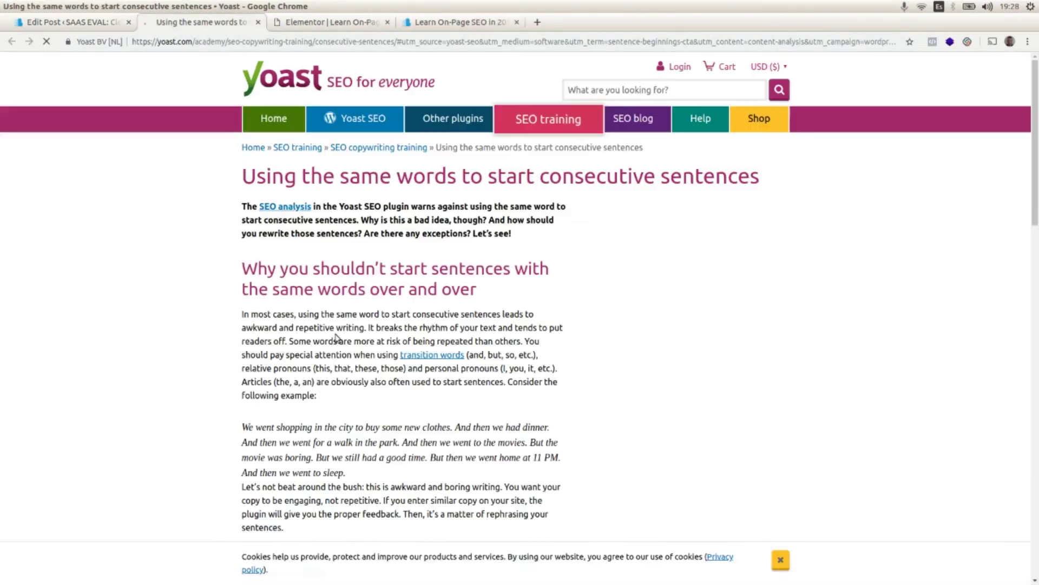
{"action": "scroll", "coordinate": [316, 339], "scroll_direction": "down", "scroll_amount": 4}
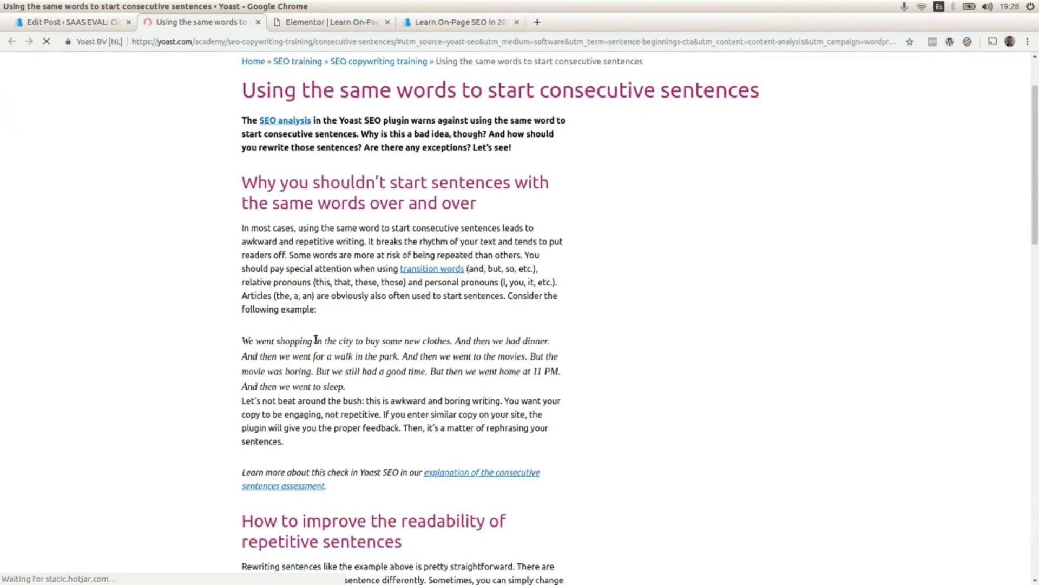
{"action": "scroll", "coordinate": [315, 339], "scroll_direction": "up", "scroll_amount": 2}
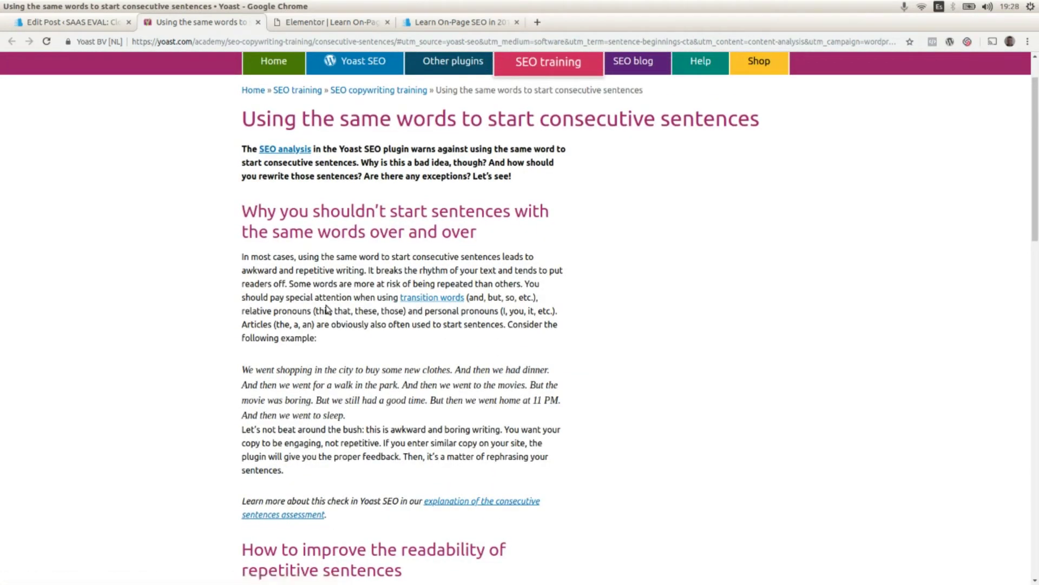
{"action": "scroll", "coordinate": [326, 309], "scroll_direction": "down", "scroll_amount": 16}
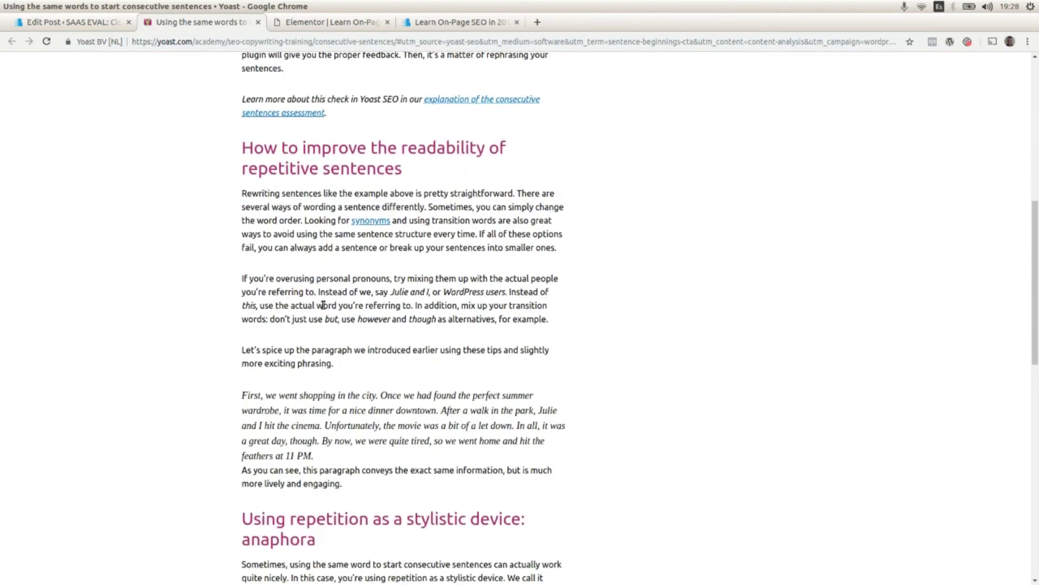
{"action": "scroll", "coordinate": [321, 308], "scroll_direction": "up", "scroll_amount": 5}
{"action": "scroll", "coordinate": [321, 308], "scroll_direction": "down", "scroll_amount": 12}
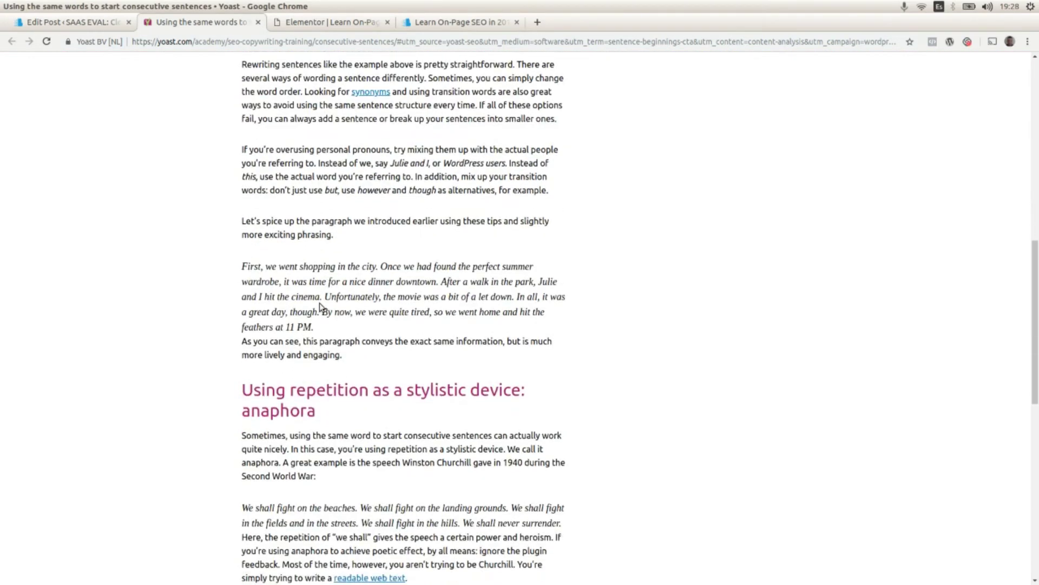
{"action": "scroll", "coordinate": [321, 305], "scroll_direction": "down", "scroll_amount": 8}
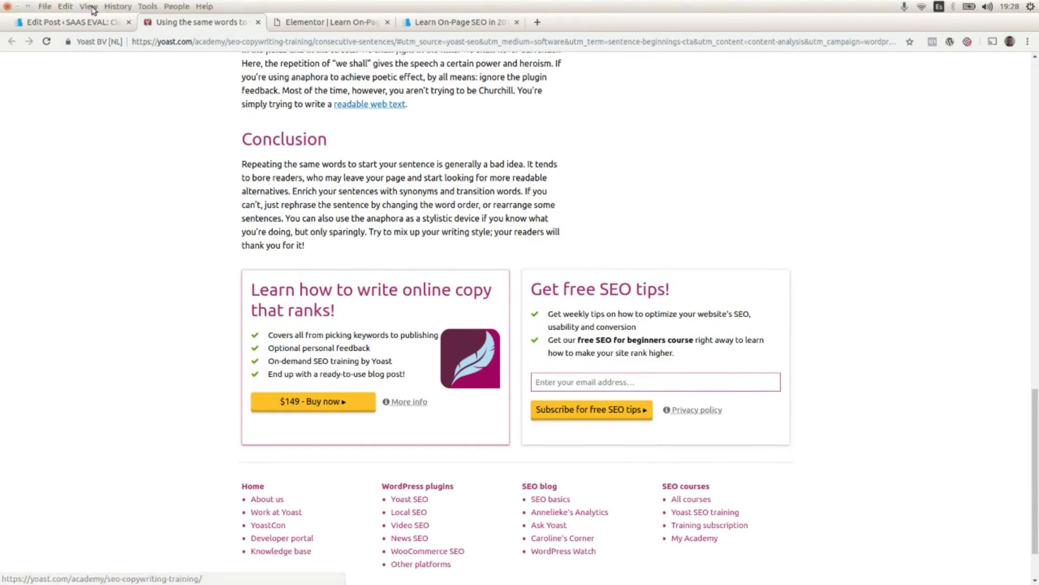
{"action": "left_click", "coordinate": [76, 22]}
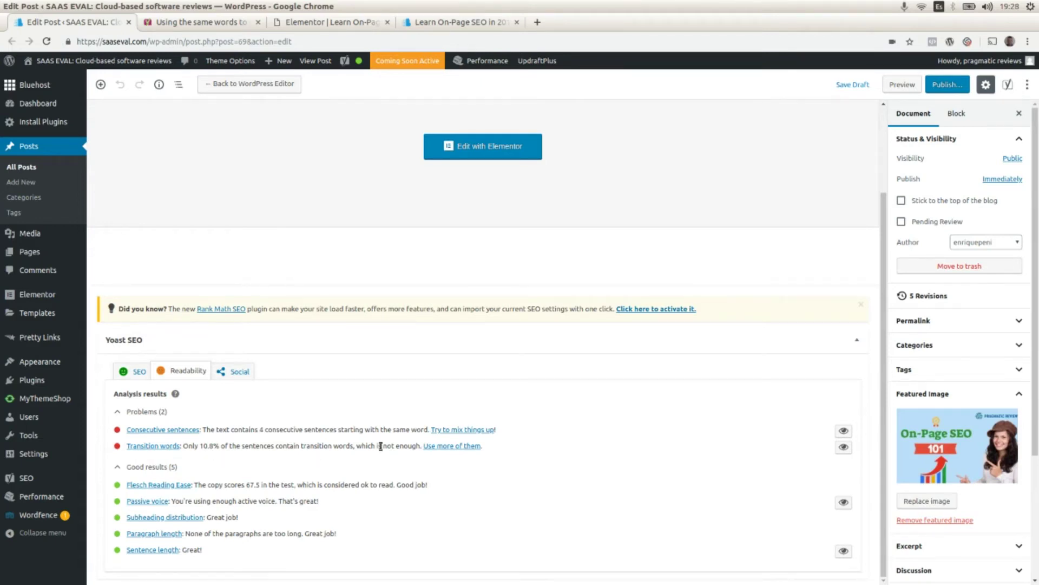
Read Yoast's guide on transition words, then come back to the post editor
{"action": "left_click", "coordinate": [453, 445]}
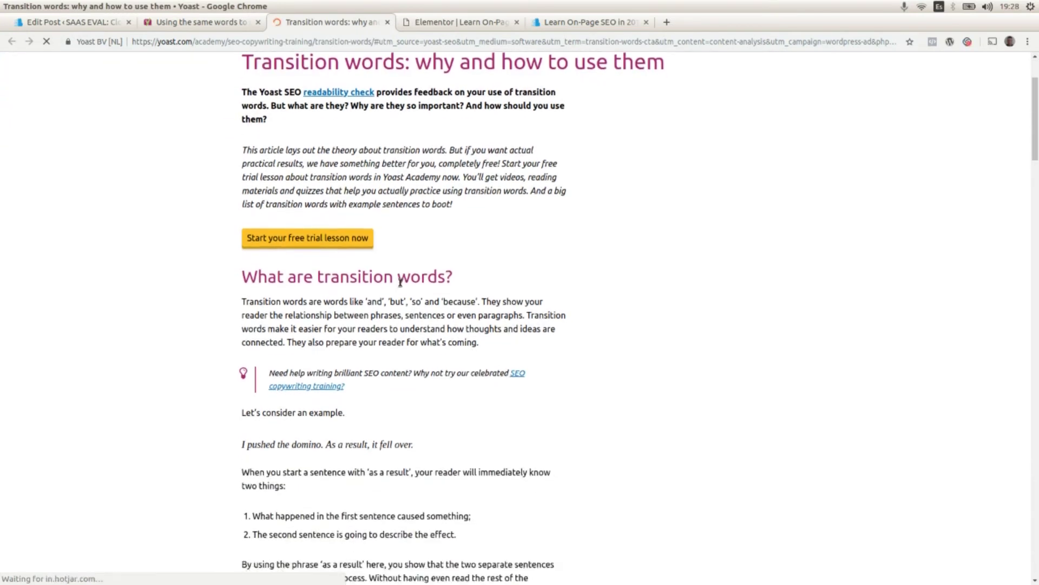
{"action": "left_click", "coordinate": [55, 23]}
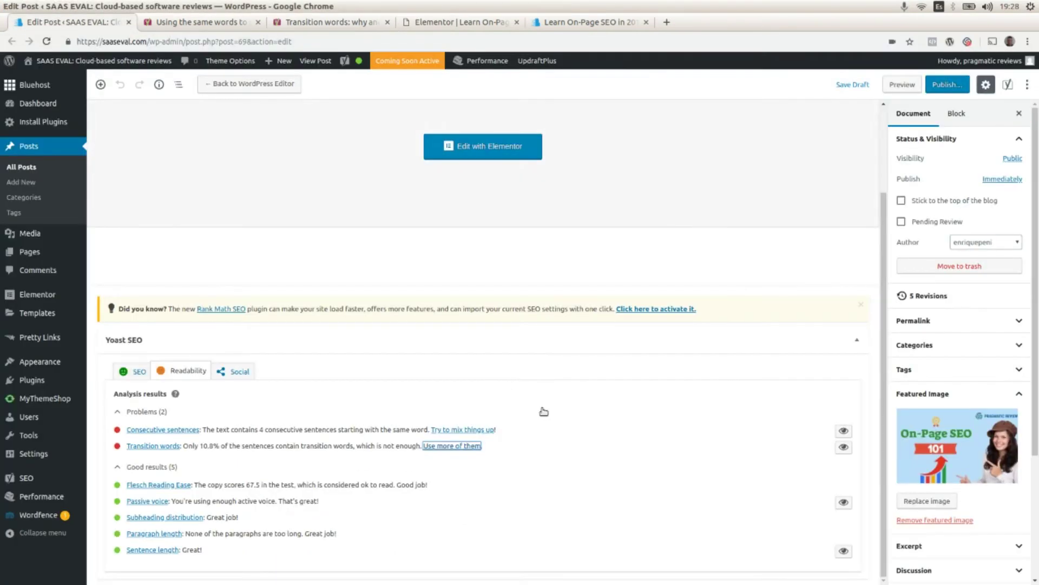
{"action": "left_click", "coordinate": [312, 25]}
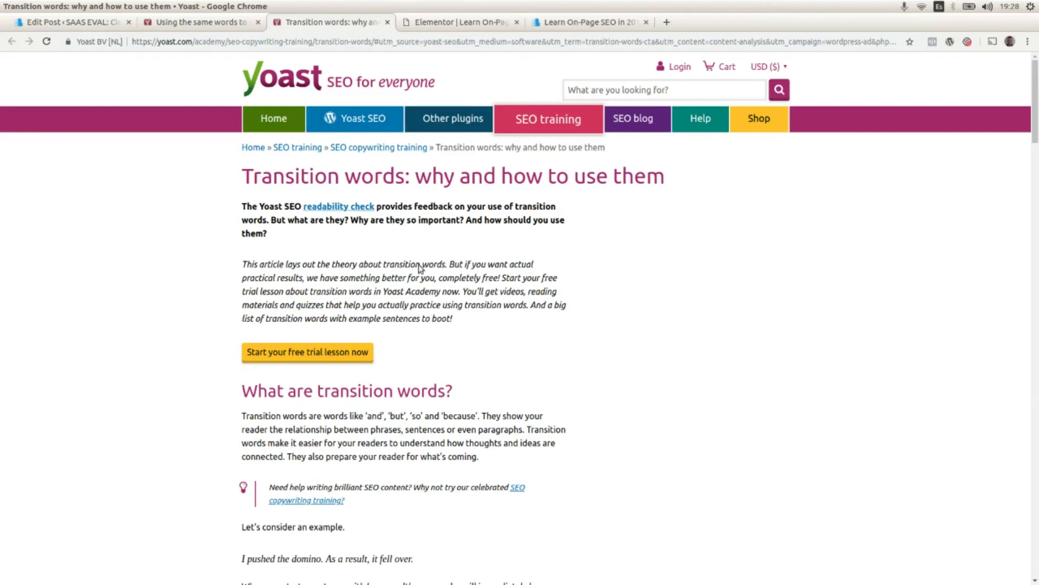
{"action": "scroll", "coordinate": [469, 260], "scroll_direction": "down", "scroll_amount": 6}
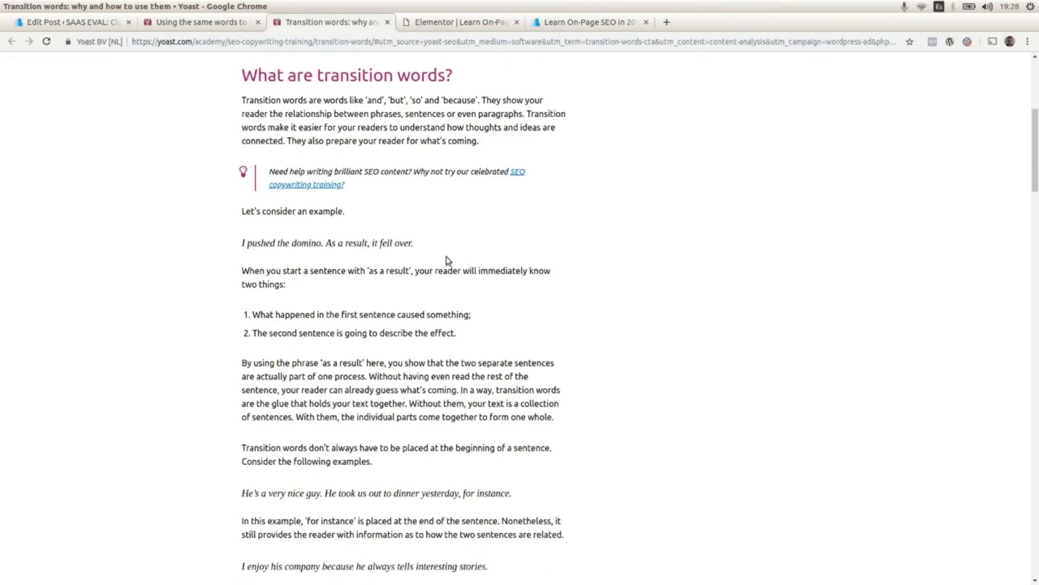
{"action": "left_click", "coordinate": [69, 24]}
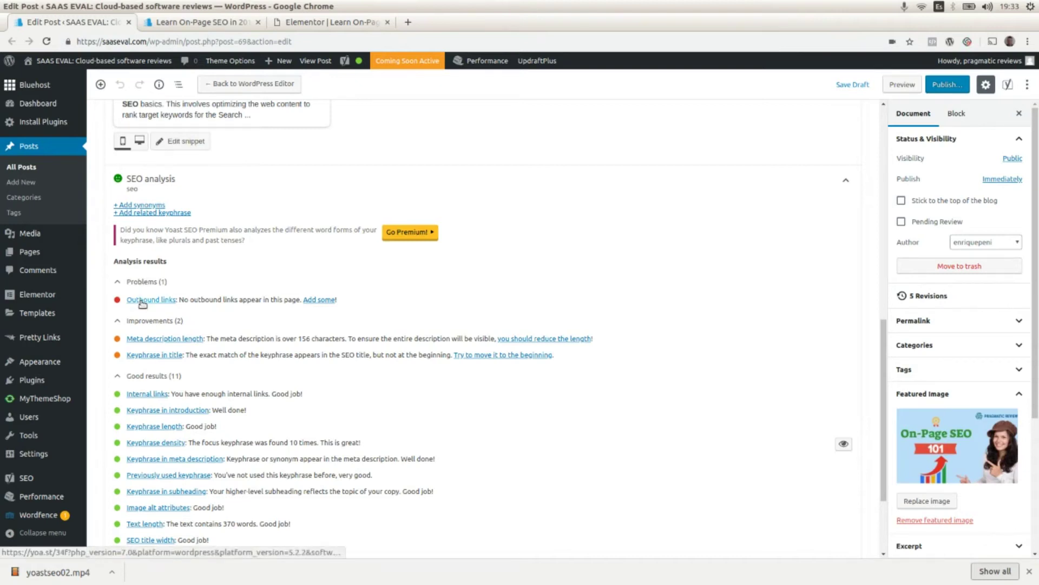
Highlight the 'no outbound links' problem, then bring up the post in Elementor
{"action": "left_click_drag", "start_coordinate": [180, 301], "coordinate": [300, 300]}
{"action": "left_click", "coordinate": [227, 298]}
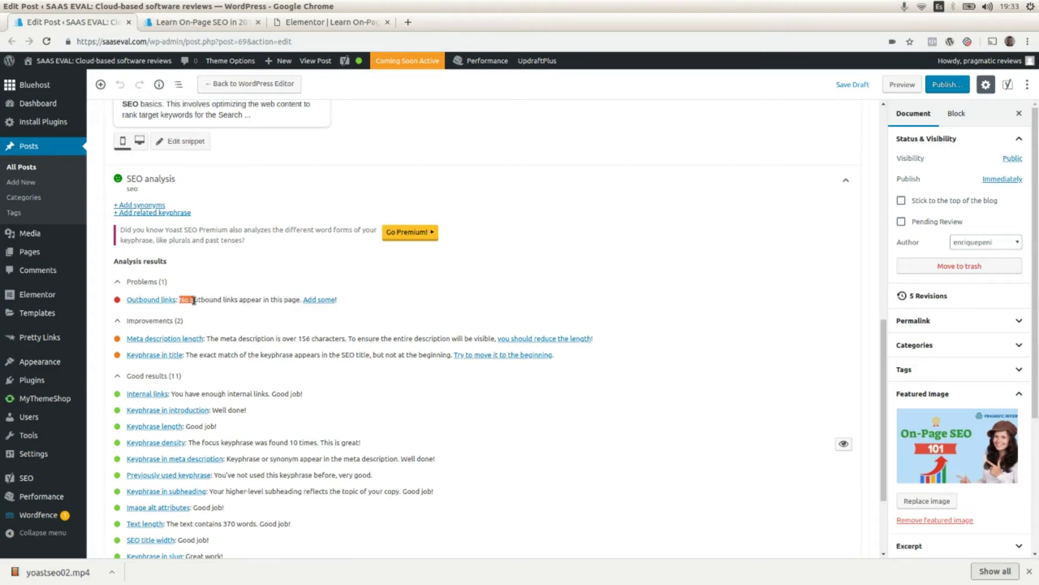
{"action": "left_click_drag", "start_coordinate": [194, 300], "coordinate": [277, 298]}
{"action": "left_click", "coordinate": [264, 297]}
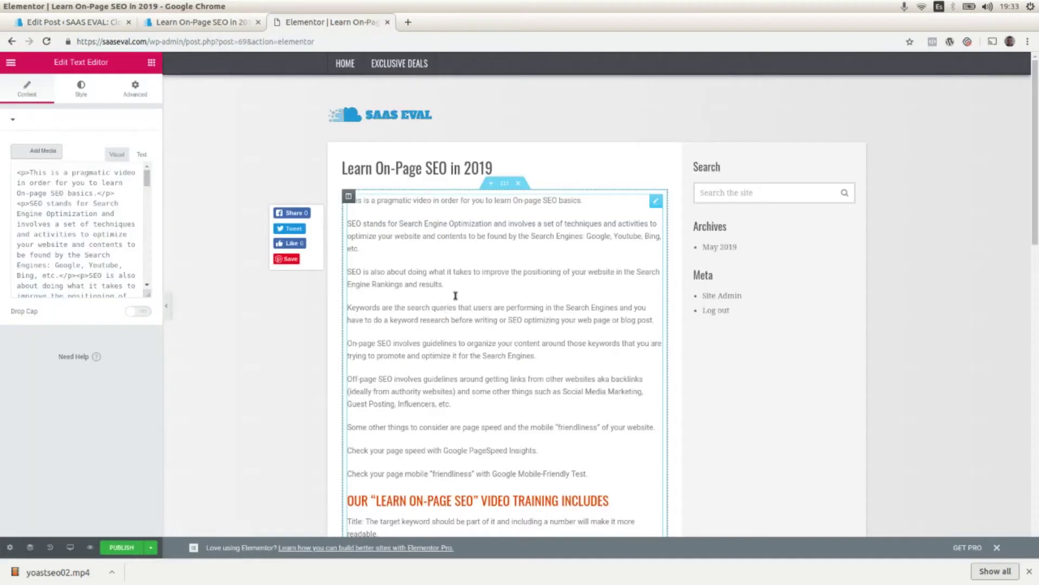
{"action": "left_click", "coordinate": [330, 22]}
Link 'Google Mobile-Friendly Test' in the text widget to search.google.com/test/mobile-friendly
{"action": "left_click", "coordinate": [657, 202]}
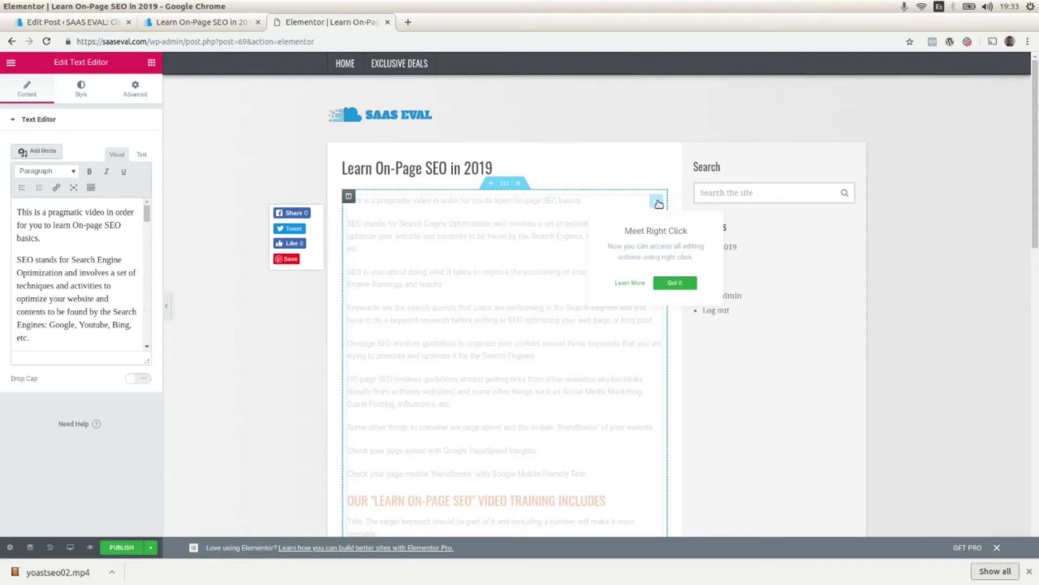
{"action": "left_click", "coordinate": [668, 283]}
{"action": "scroll", "coordinate": [482, 337], "scroll_direction": "down", "scroll_amount": 3}
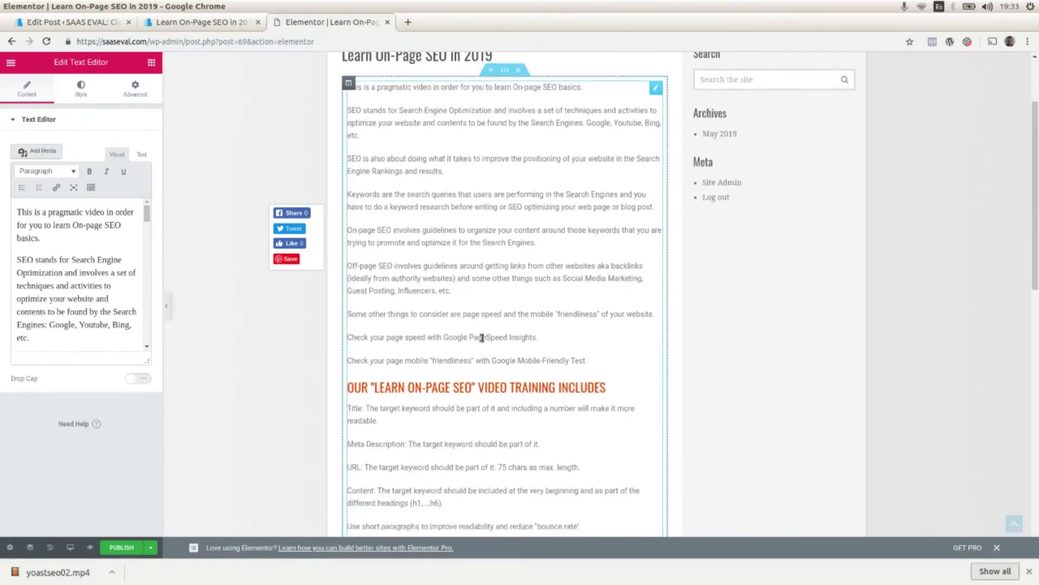
{"action": "scroll", "coordinate": [481, 338], "scroll_direction": "down", "scroll_amount": 7}
{"action": "scroll", "coordinate": [456, 336], "scroll_direction": "up", "scroll_amount": 3}
{"action": "scroll", "coordinate": [486, 284], "scroll_direction": "up", "scroll_amount": 3}
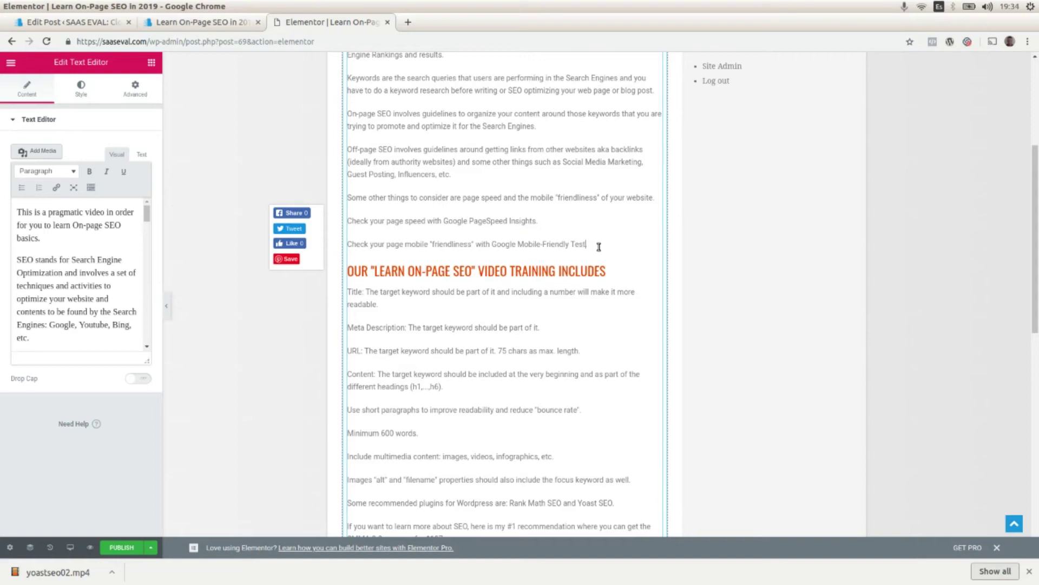
{"action": "key", "text": "shift+Left"}
{"action": "key", "text": "shift+Left"}
{"action": "key", "text": "shift+Left"}
{"action": "key", "text": "shift+Left"}
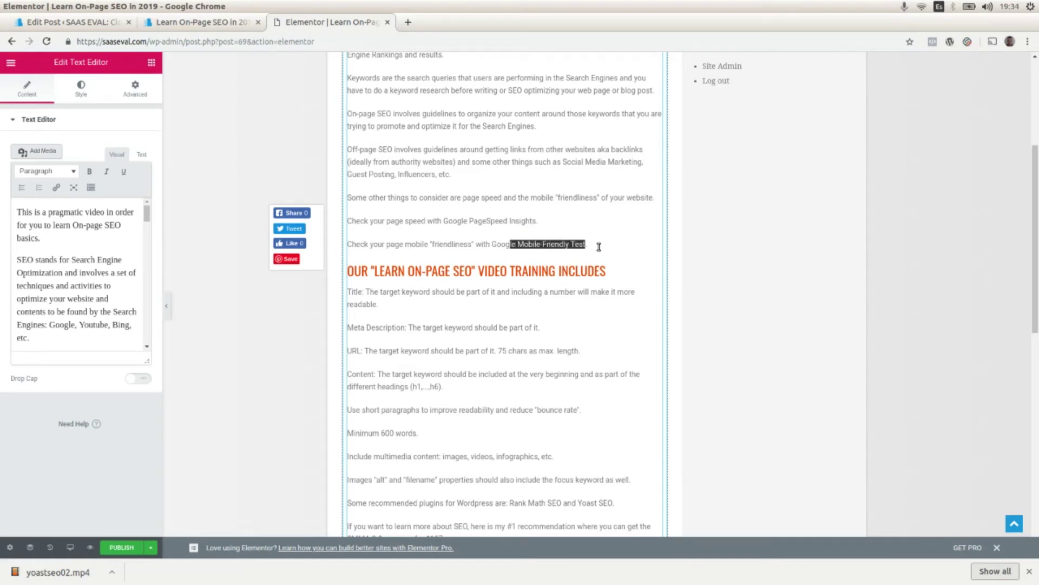
{"action": "key", "text": "shift+Right"}
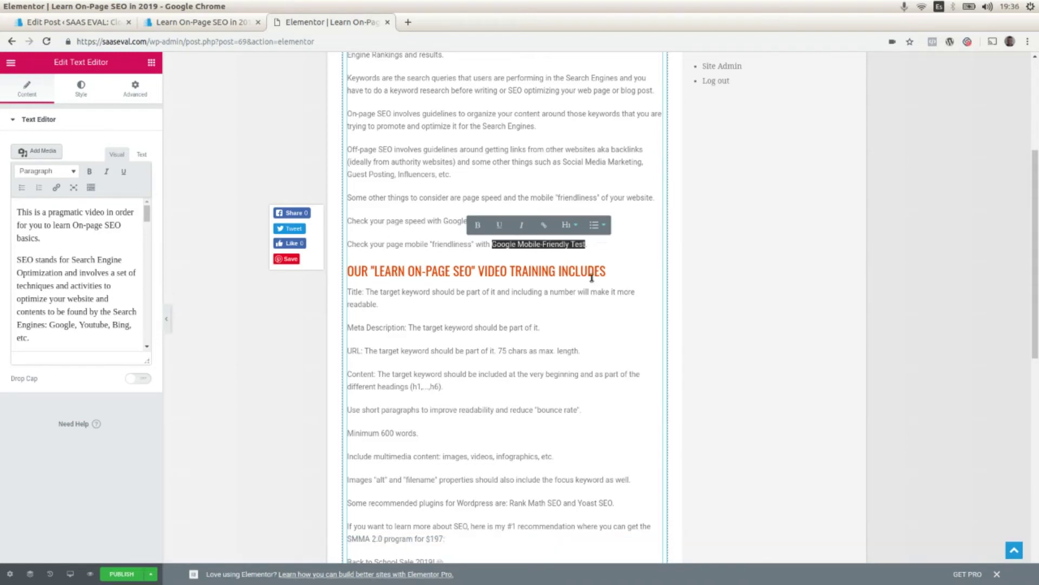
{"action": "left_click", "coordinate": [542, 227]}
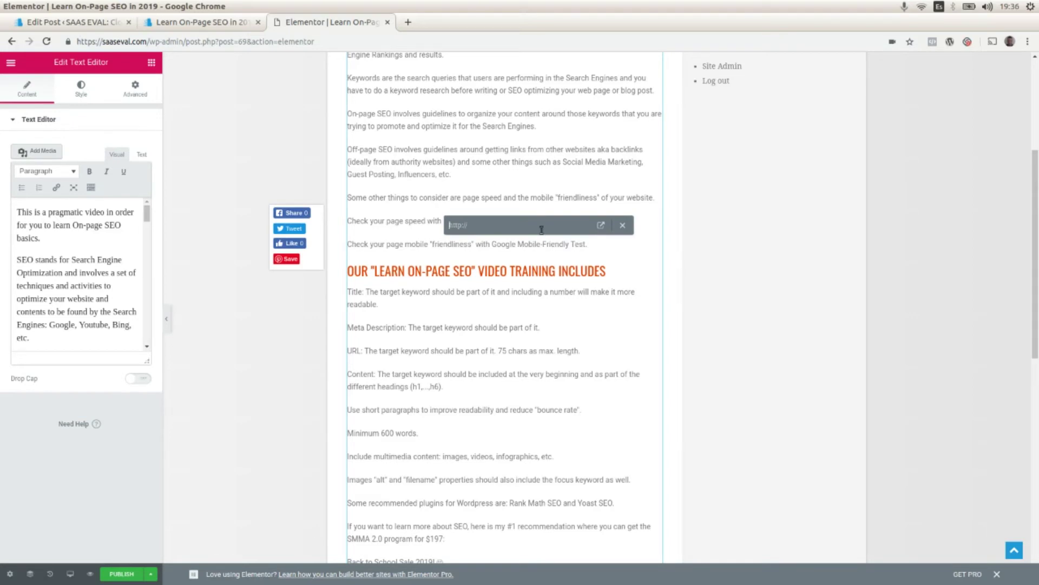
{"action": "type", "text": "https://search.google.com/test/mobile-friendly"}
{"action": "left_click", "coordinate": [591, 231]}
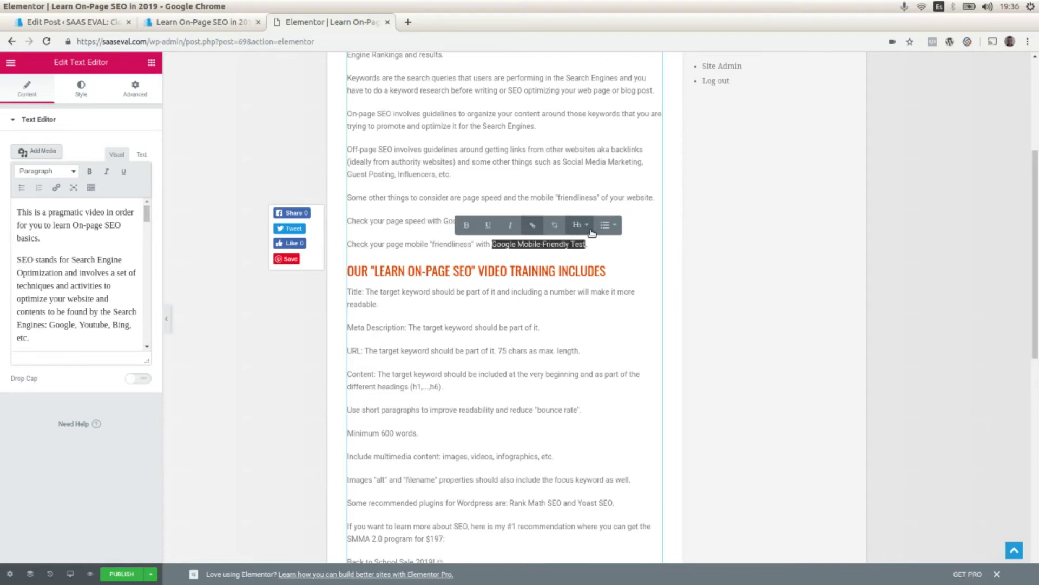
{"action": "left_click", "coordinate": [523, 247]}
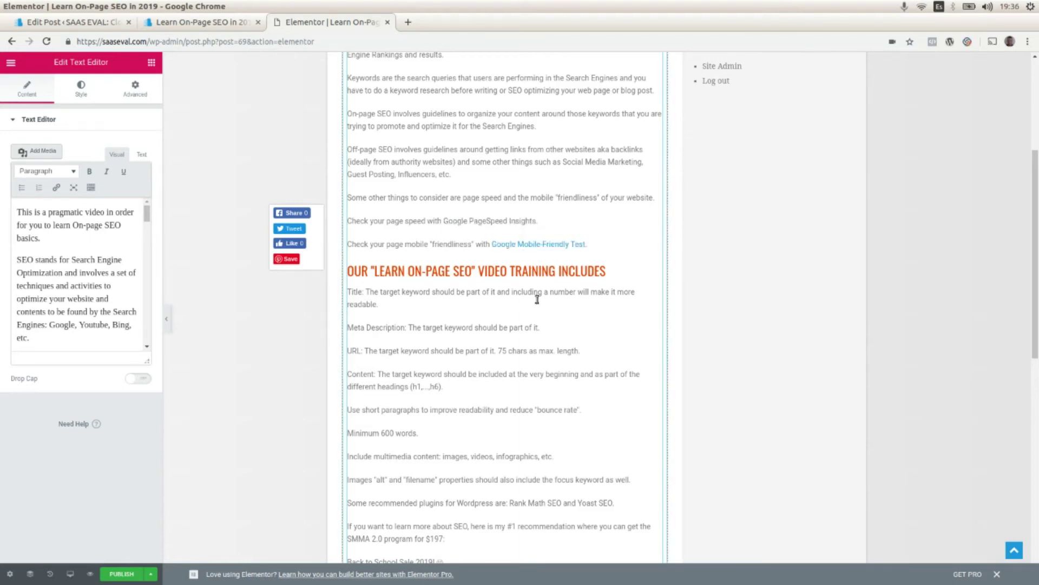
Save the Elementor post as a draft and go back to the WordPress editor
{"action": "scroll", "coordinate": [555, 315], "scroll_direction": "down", "scroll_amount": 3}
{"action": "left_click", "coordinate": [146, 574]}
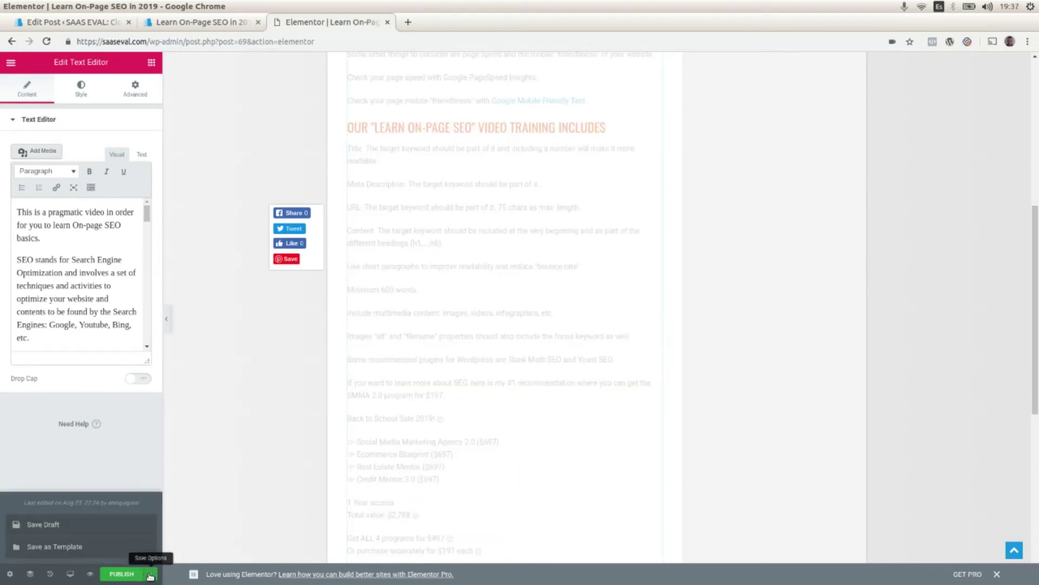
{"action": "left_click", "coordinate": [48, 524]}
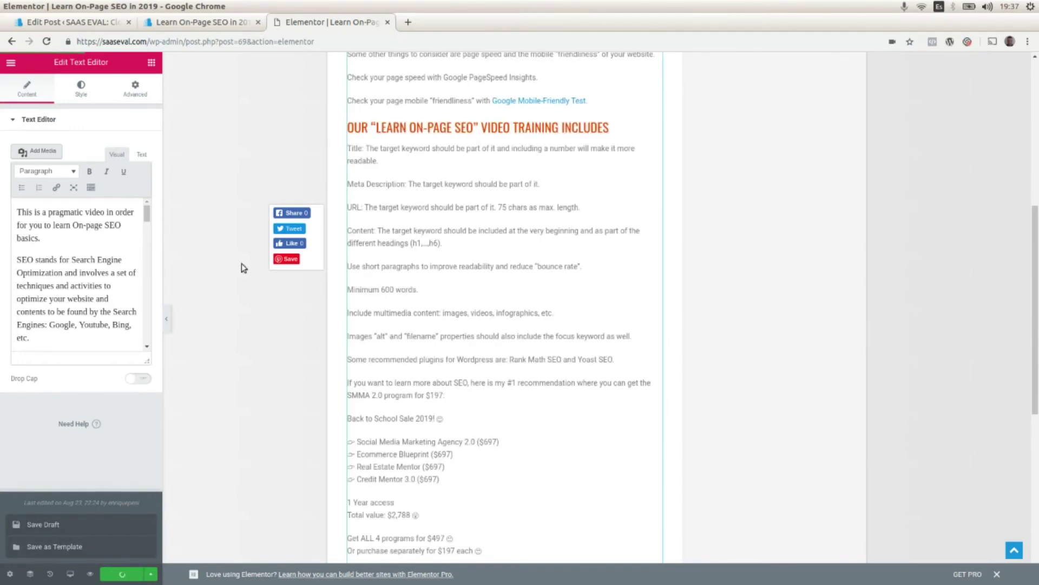
{"action": "left_click", "coordinate": [91, 25]}
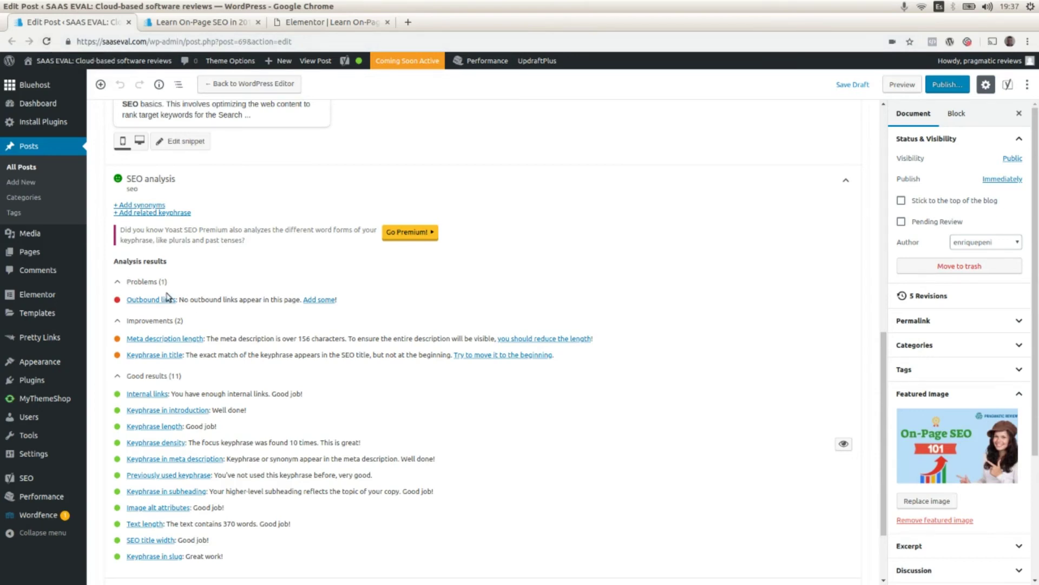
Reload the post editor and expand SEO analysis, now rating outbound links 'Good job!'
{"action": "left_click", "coordinate": [47, 42]}
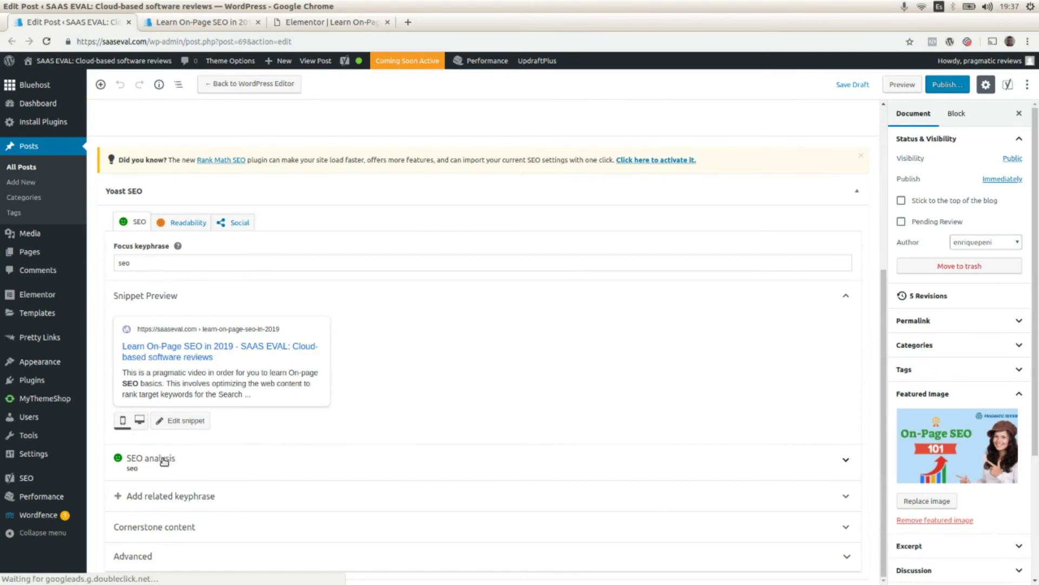
{"action": "left_click", "coordinate": [162, 457]}
{"action": "scroll", "coordinate": [303, 449], "scroll_direction": "down", "scroll_amount": 3}
{"action": "scroll", "coordinate": [303, 449], "scroll_direction": "down", "scroll_amount": 2}
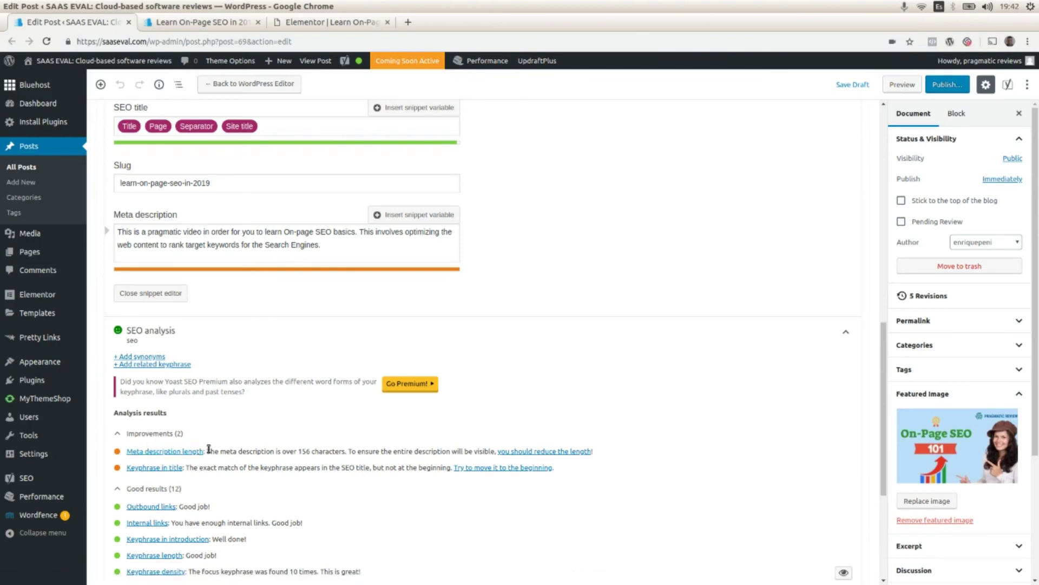
Replace 'target keywords' with 'better' in the meta description to clear its length warning
{"action": "left_click_drag", "start_coordinate": [216, 450], "coordinate": [599, 454]}
{"action": "left_click", "coordinate": [353, 451]}
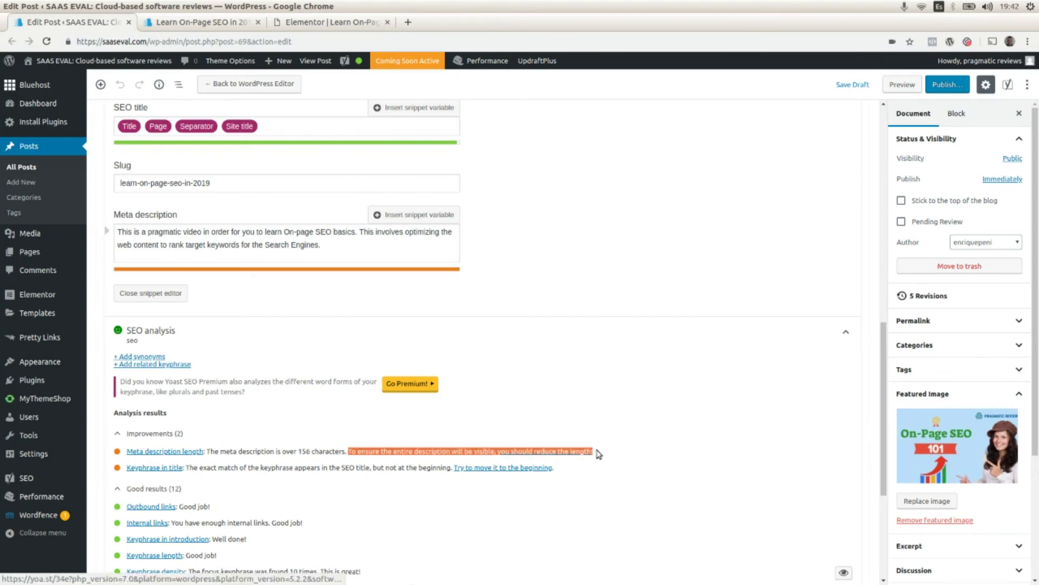
{"action": "left_click", "coordinate": [211, 245]}
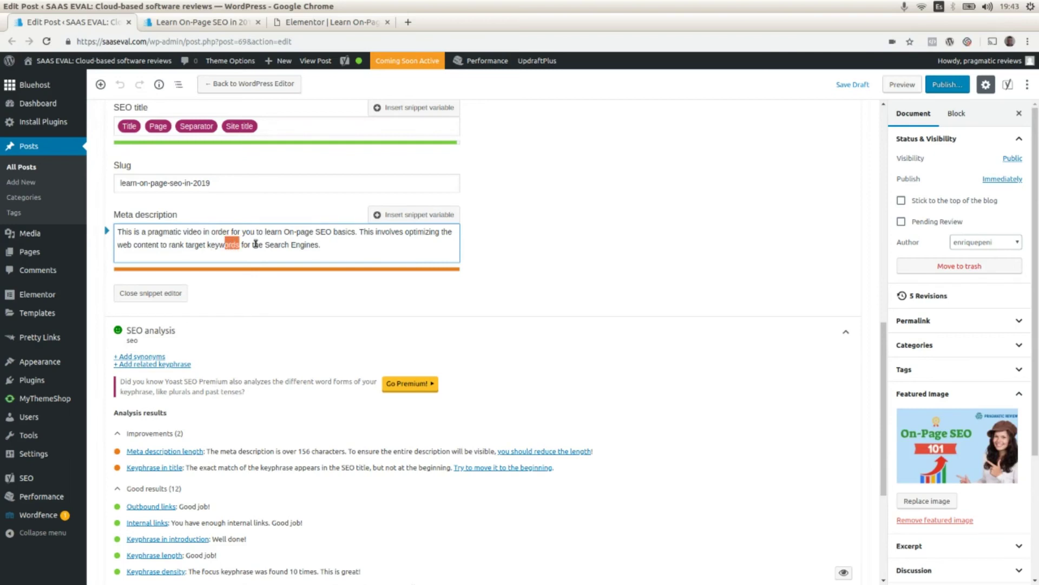
{"action": "key", "text": "shift+Left"}
{"action": "key", "text": "shift+Left"}
{"action": "key", "text": "shift+Left"}
{"action": "key", "text": "shift+Left"}
{"action": "key", "text": "shift+Left"}
{"action": "key", "text": "shift+Left"}
{"action": "key", "text": "shift+Left"}
{"action": "key", "text": "shift+Left"}
{"action": "key", "text": "shift+Left"}
{"action": "key", "text": "shift+Left"}
{"action": "key", "text": "shift+Left"}
{"action": "type", "text": "be"}
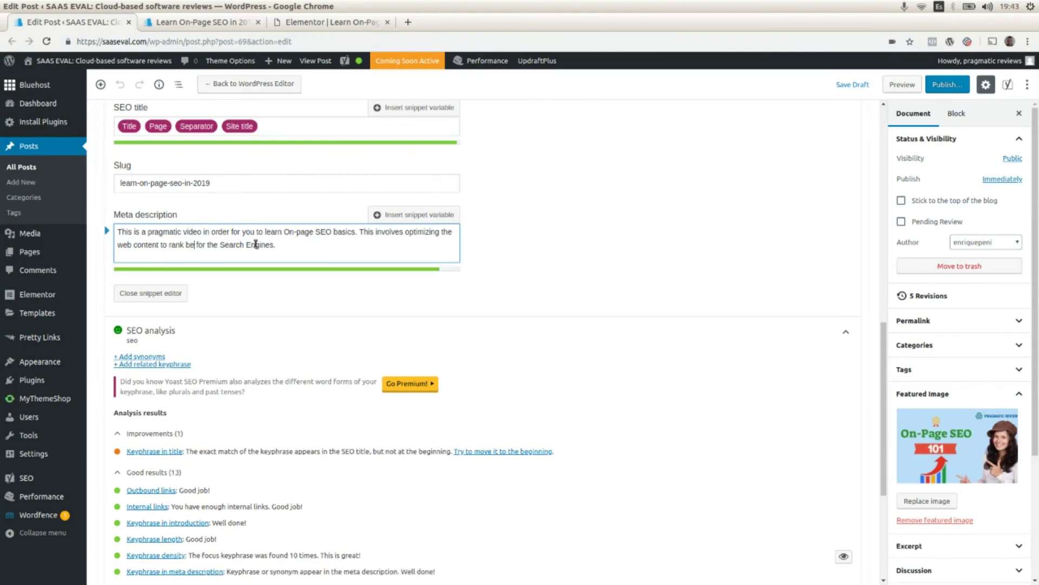
{"action": "type", "text": "tter"}
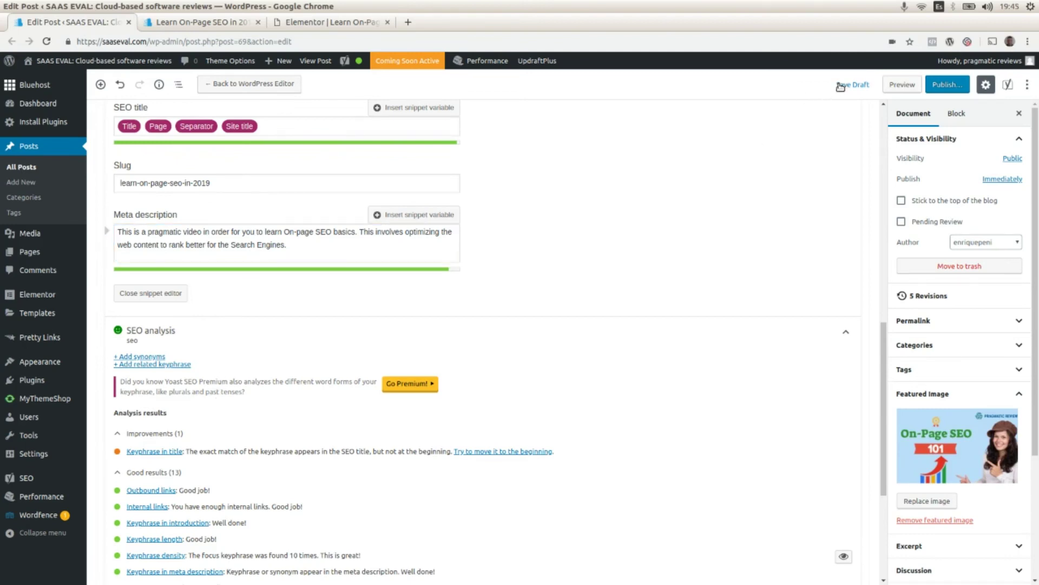
Save the draft and read the remaining 'Keyphrase in title' improvement in the Yoast analysis
{"action": "left_click", "coordinate": [840, 86]}
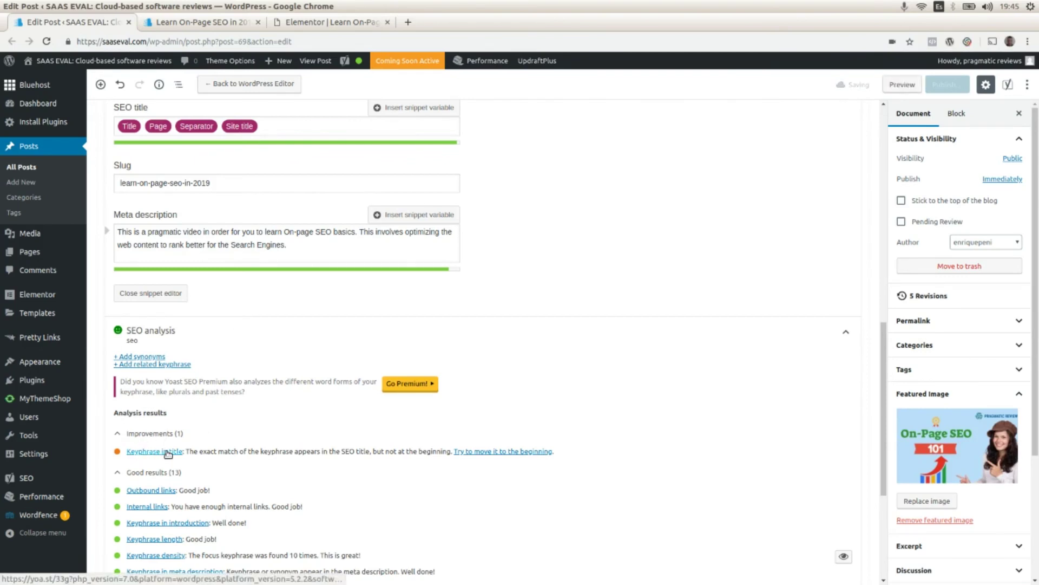
{"action": "left_click_drag", "start_coordinate": [186, 450], "coordinate": [452, 451]}
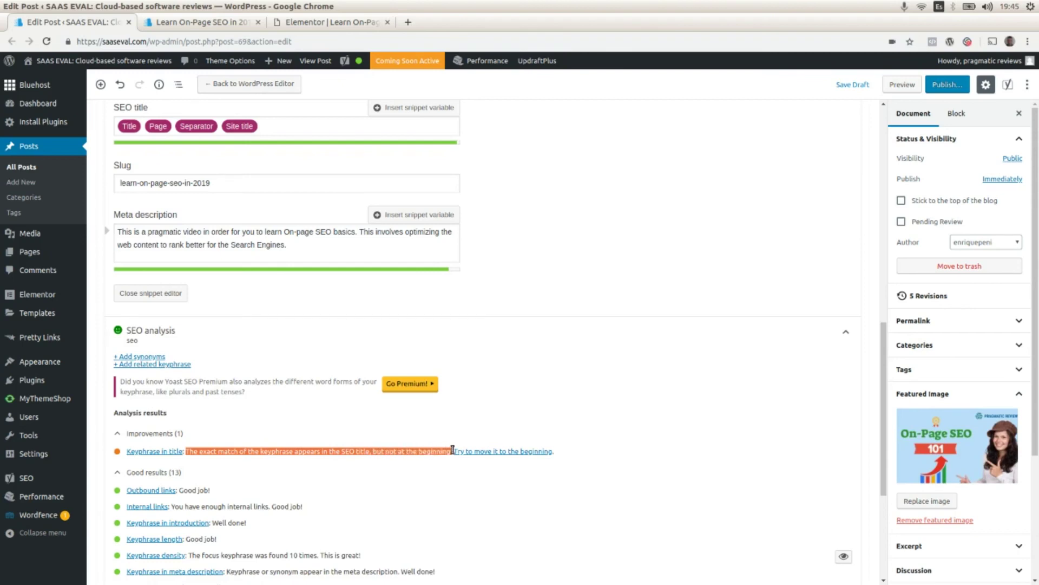
{"action": "left_click", "coordinate": [354, 434]}
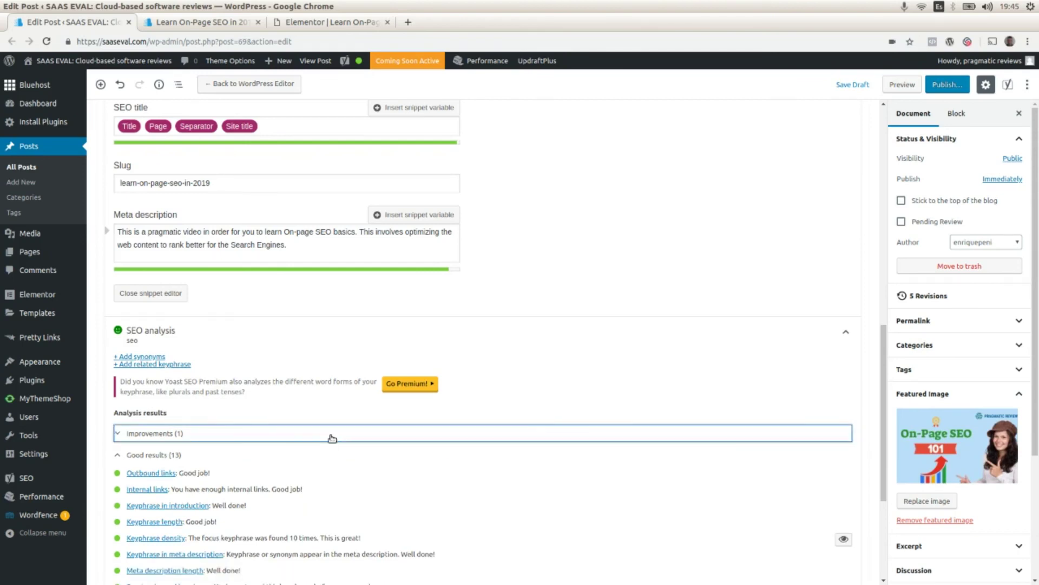
{"action": "left_click", "coordinate": [324, 435]}
Scroll back up to the post title
{"action": "scroll", "coordinate": [290, 444], "scroll_direction": "up", "scroll_amount": 5}
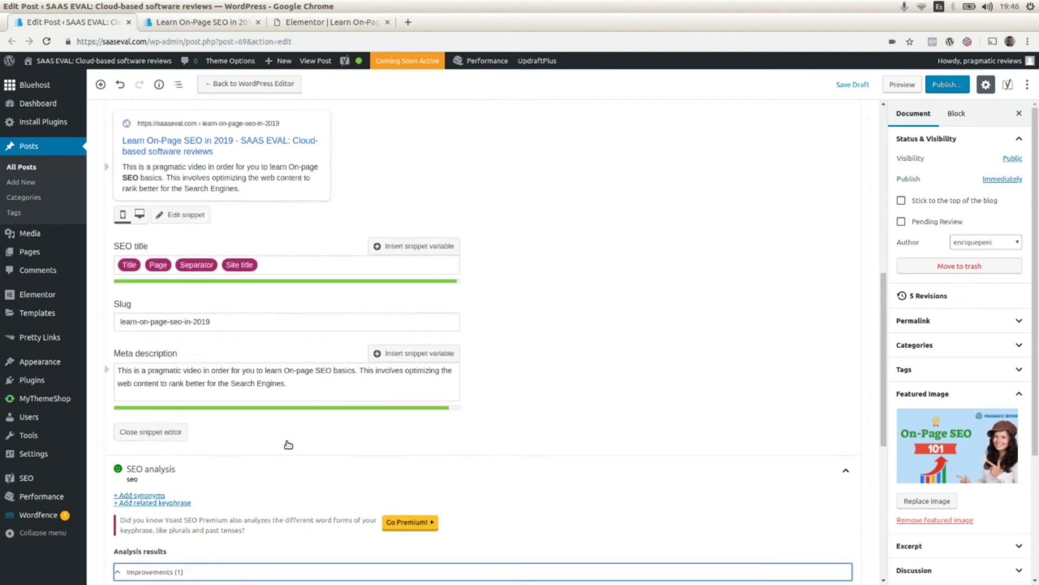
{"action": "scroll", "coordinate": [288, 441], "scroll_direction": "down", "scroll_amount": 1}
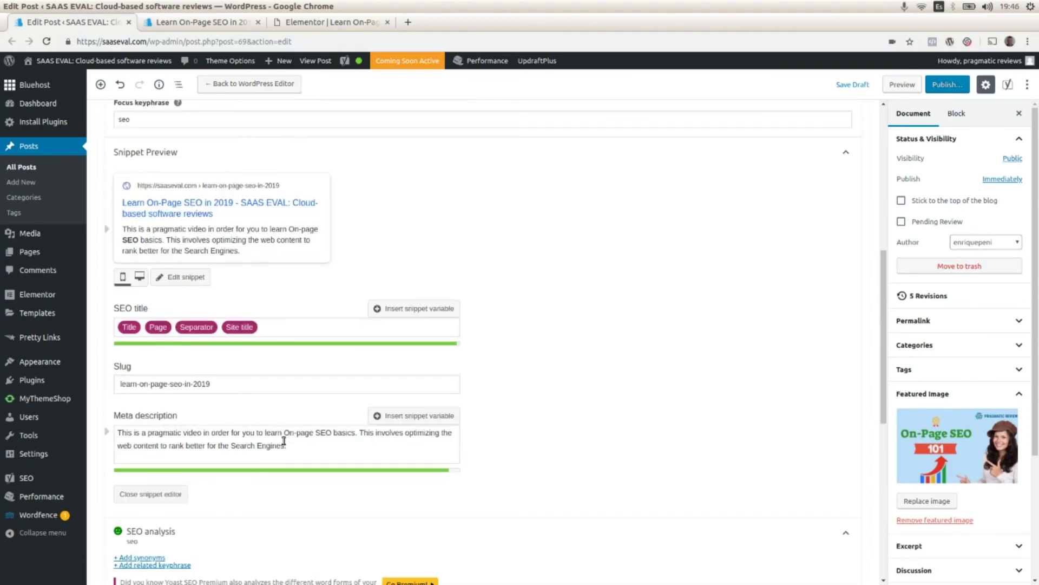
{"action": "scroll", "coordinate": [284, 441], "scroll_direction": "up", "scroll_amount": 3}
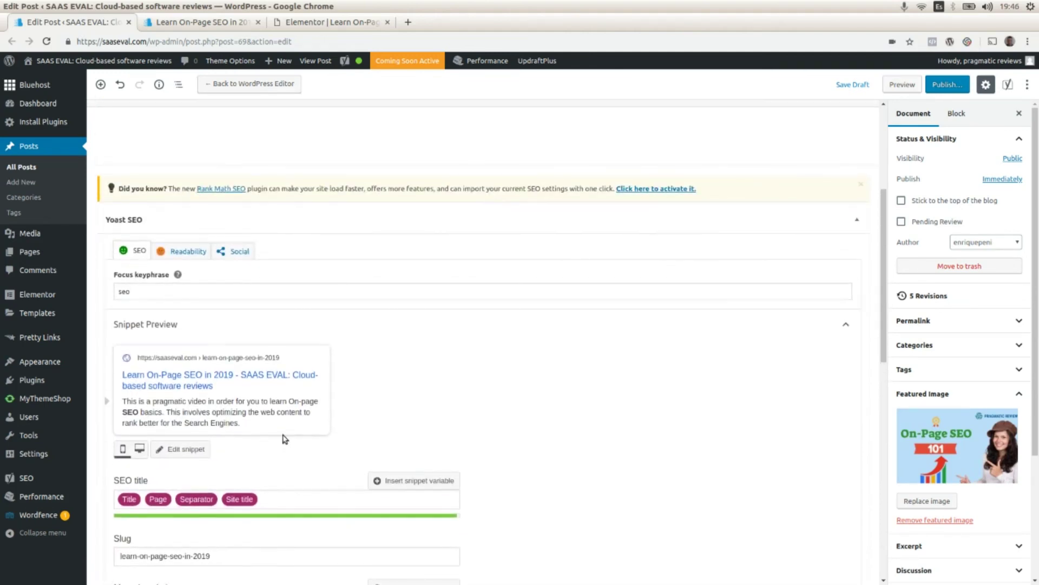
{"action": "scroll", "coordinate": [285, 438], "scroll_direction": "down", "scroll_amount": 3}
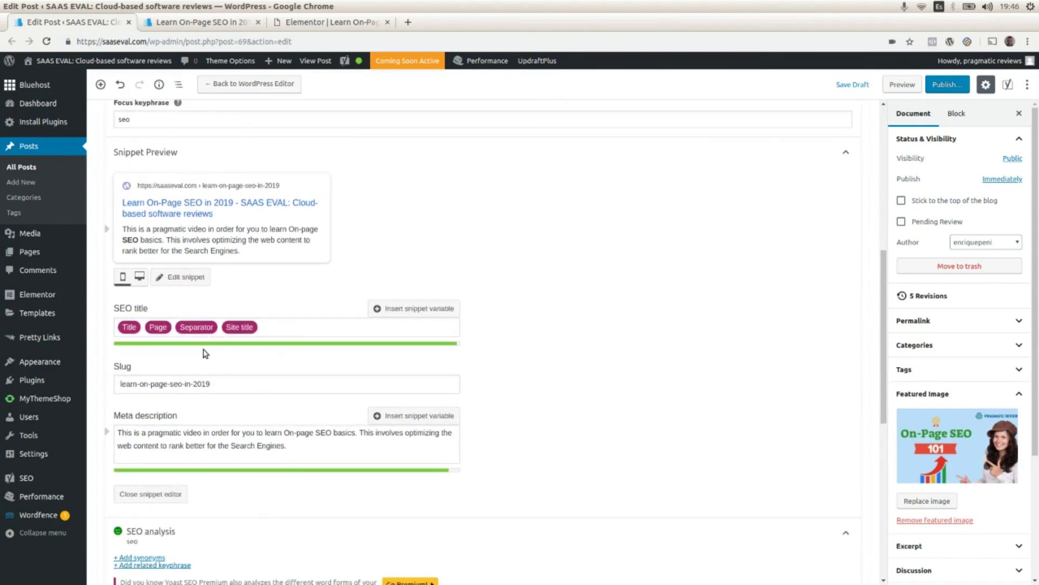
{"action": "scroll", "coordinate": [205, 353], "scroll_direction": "up", "scroll_amount": 1}
{"action": "scroll", "coordinate": [205, 353], "scroll_direction": "up", "scroll_amount": 7}
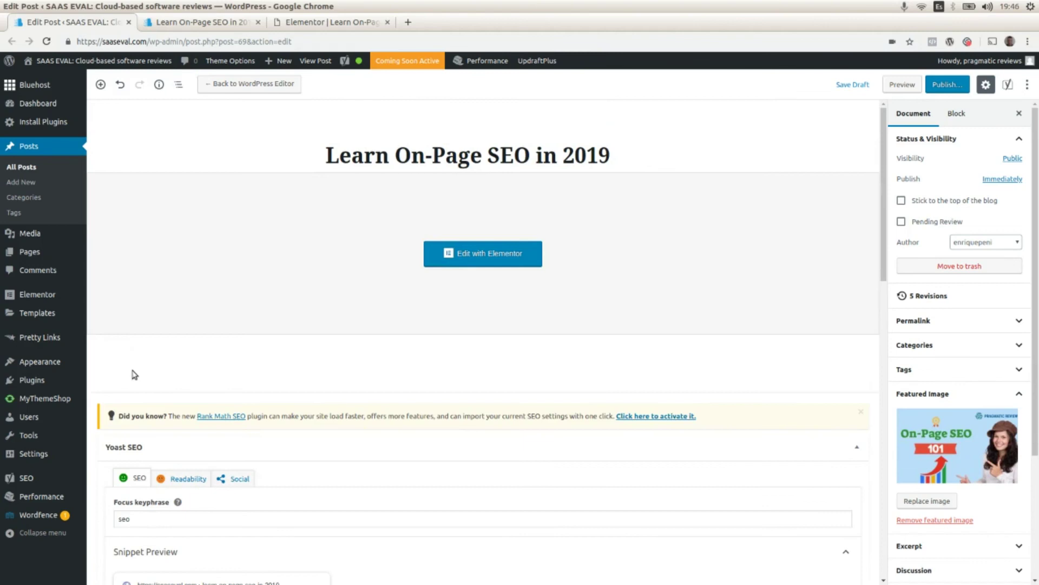
Drop 'Learn On-Page' and add 'Training' so the title reads 'SEO Training in 2019', then save the draft
{"action": "left_click", "coordinate": [427, 156]}
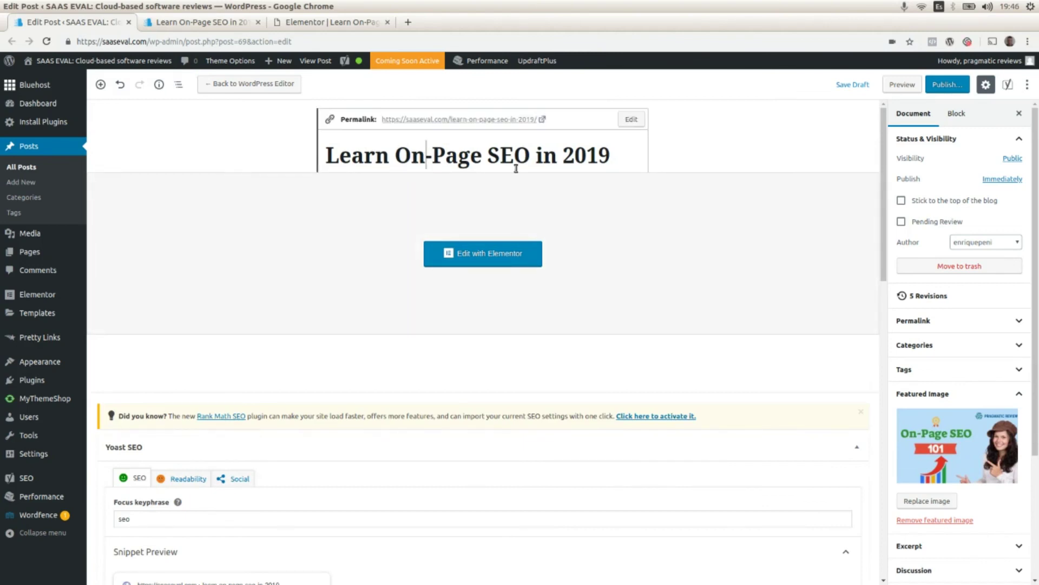
{"action": "key", "text": "Right"}
{"action": "key", "text": "Right"}
{"action": "key", "text": "Right"}
{"action": "key", "text": "Right"}
{"action": "key", "text": "Right"}
{"action": "key", "text": "shift+Home"}
{"action": "key", "text": "BackSpace"}
{"action": "key", "text": "Right"}
{"action": "key", "text": "Right"}
{"action": "key", "text": "Right"}
{"action": "type", "text": "Training"}
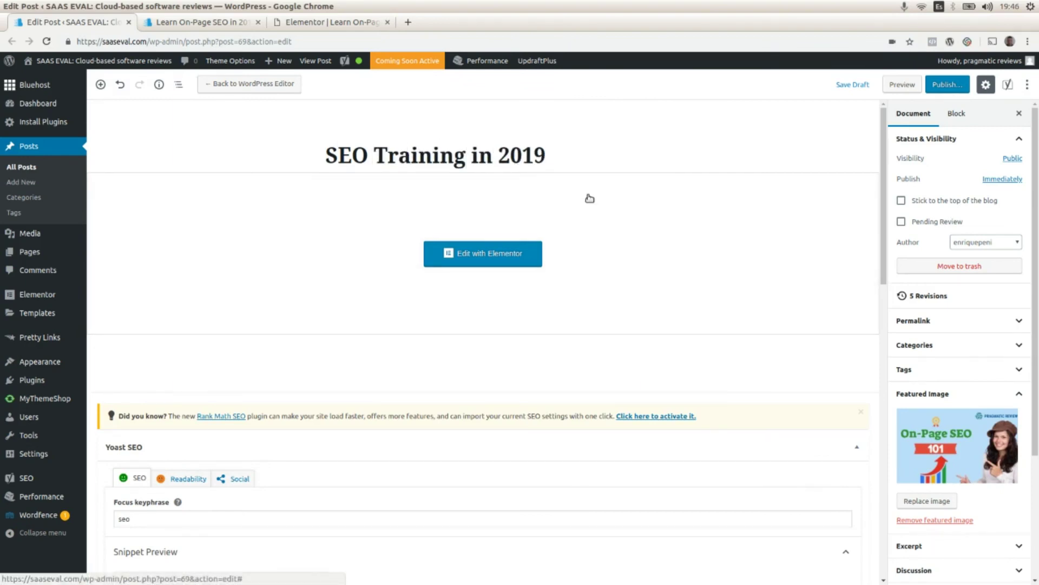
{"action": "left_click", "coordinate": [853, 85]}
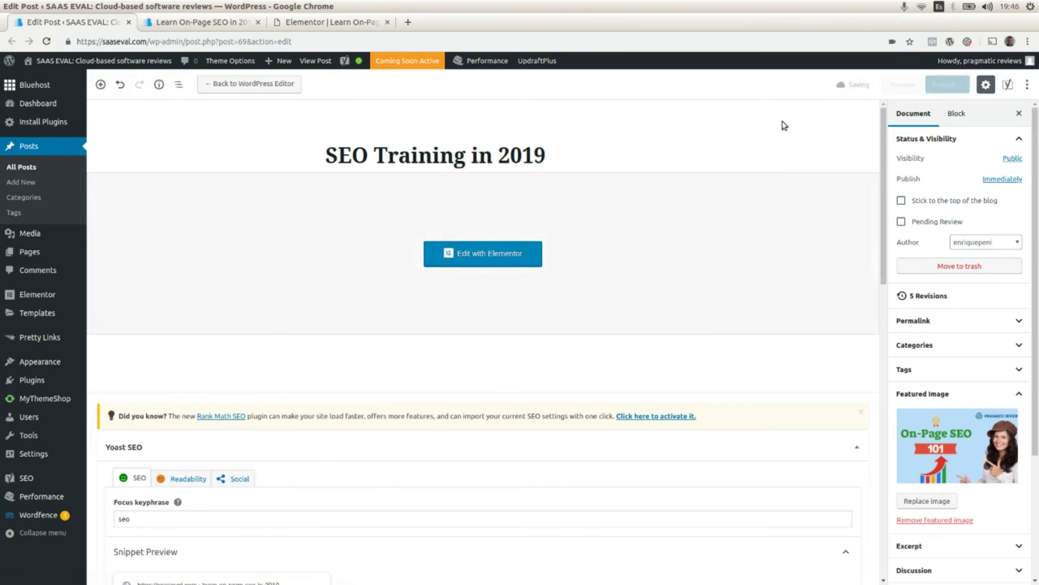
{"action": "scroll", "coordinate": [627, 331], "scroll_direction": "down", "scroll_amount": 2}
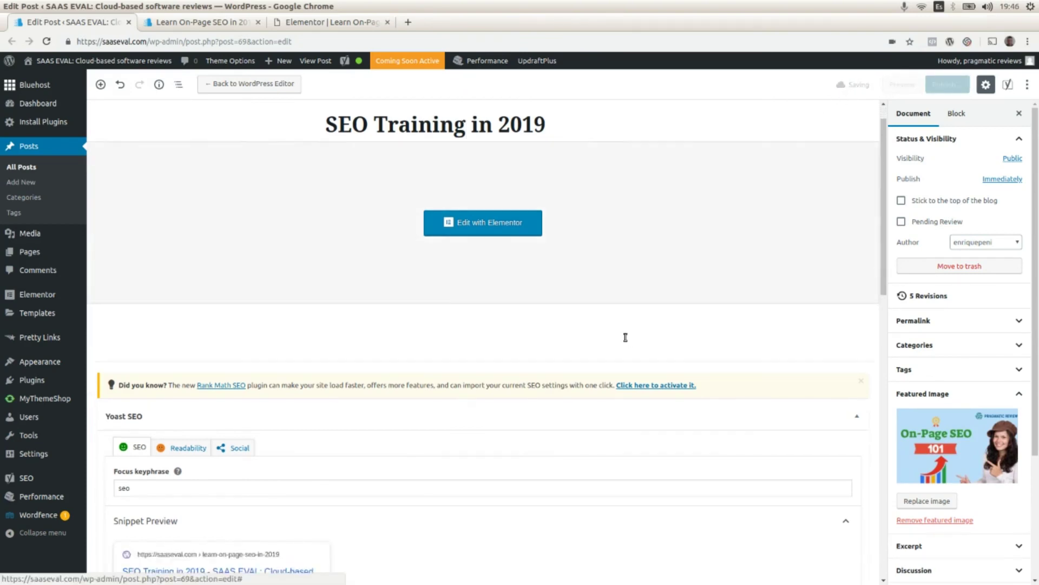
{"action": "scroll", "coordinate": [625, 338], "scroll_direction": "down", "scroll_amount": 10}
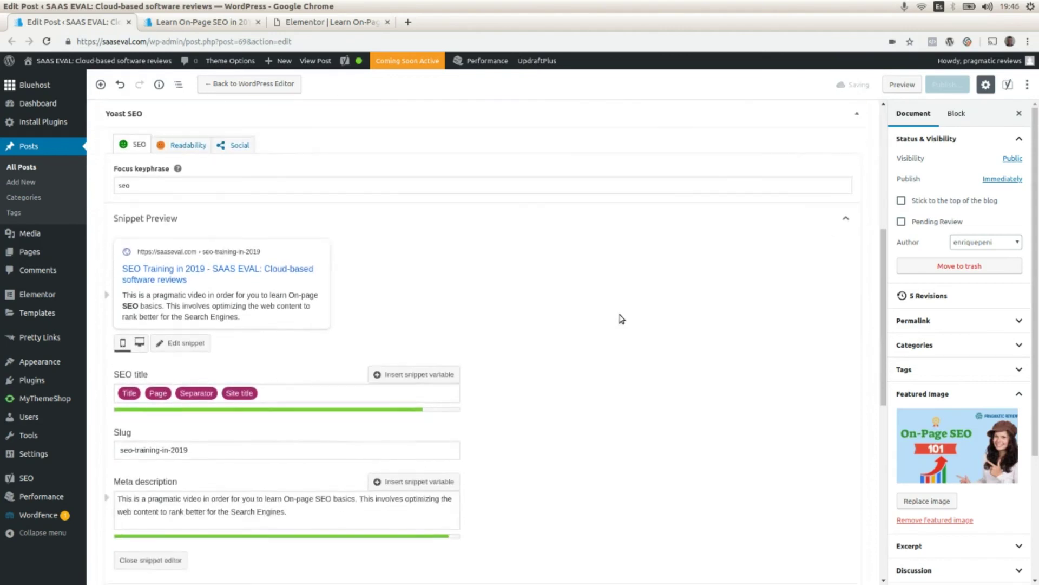
{"action": "scroll", "coordinate": [621, 319], "scroll_direction": "down", "scroll_amount": 12}
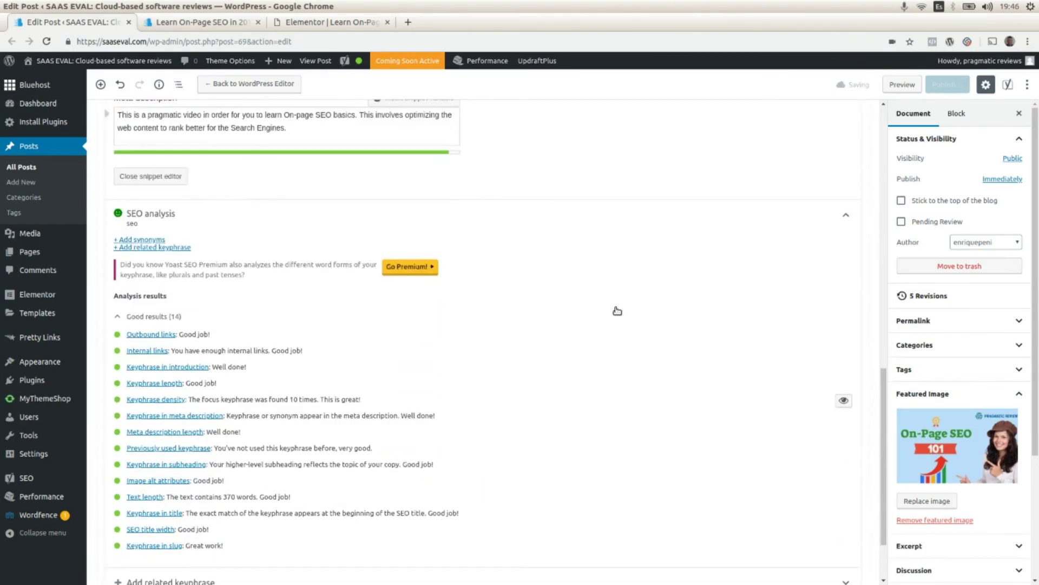
{"action": "scroll", "coordinate": [617, 310], "scroll_direction": "down", "scroll_amount": 3}
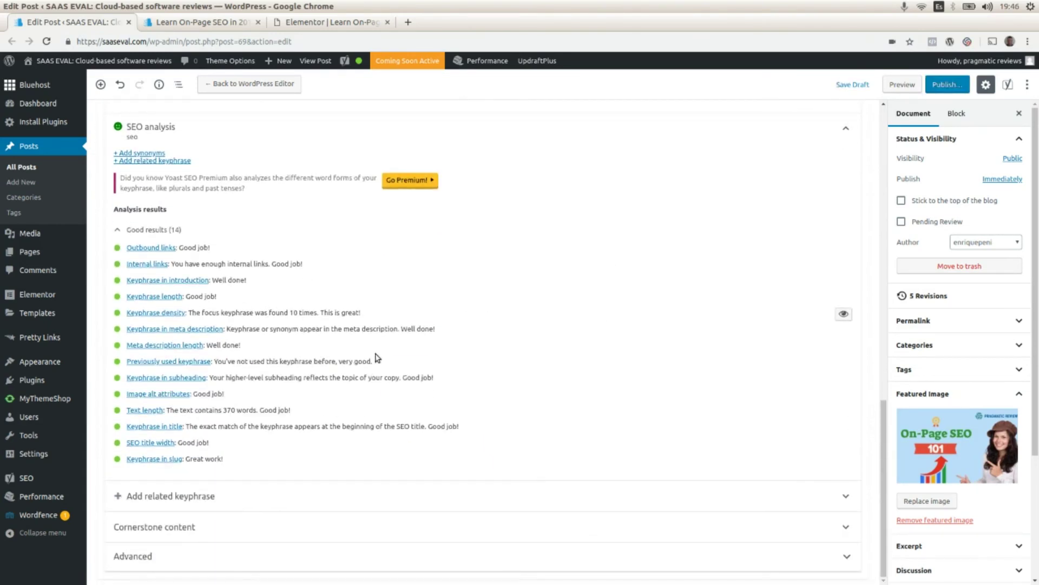
{"action": "scroll", "coordinate": [378, 360], "scroll_direction": "up", "scroll_amount": 4}
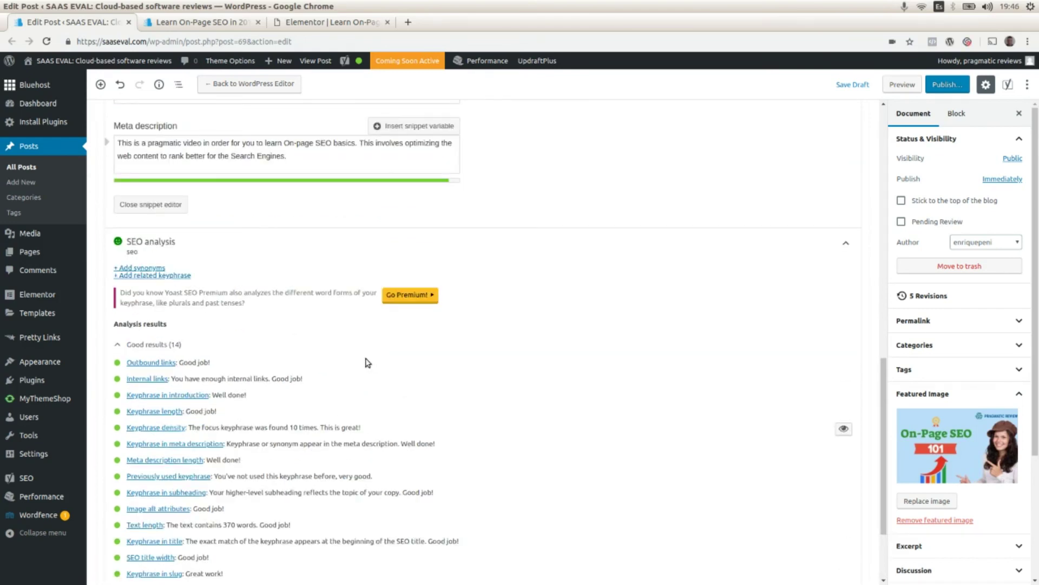
{"action": "scroll", "coordinate": [370, 364], "scroll_direction": "up", "scroll_amount": 4}
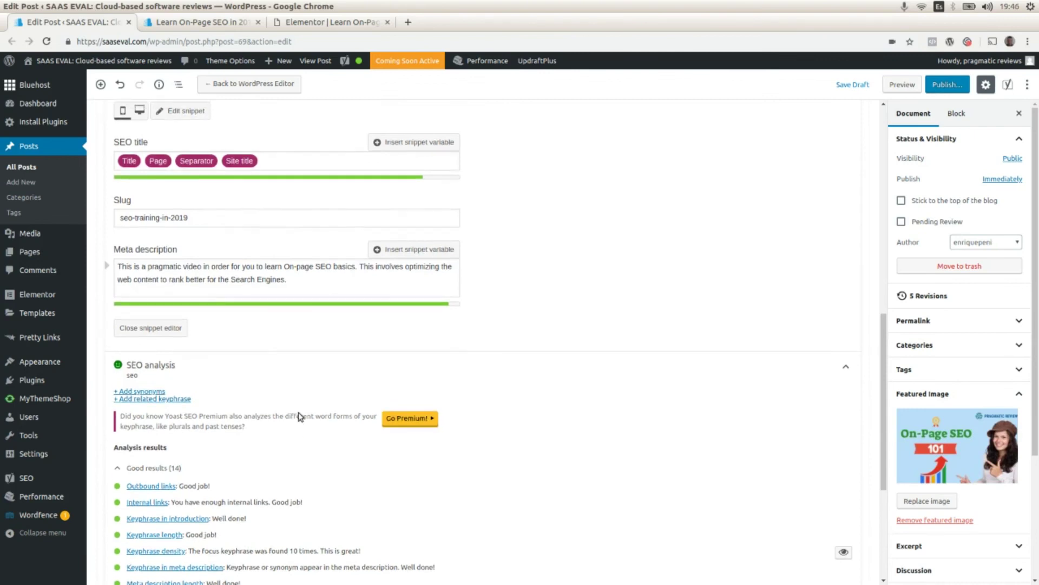
{"action": "scroll", "coordinate": [299, 416], "scroll_direction": "up", "scroll_amount": 10}
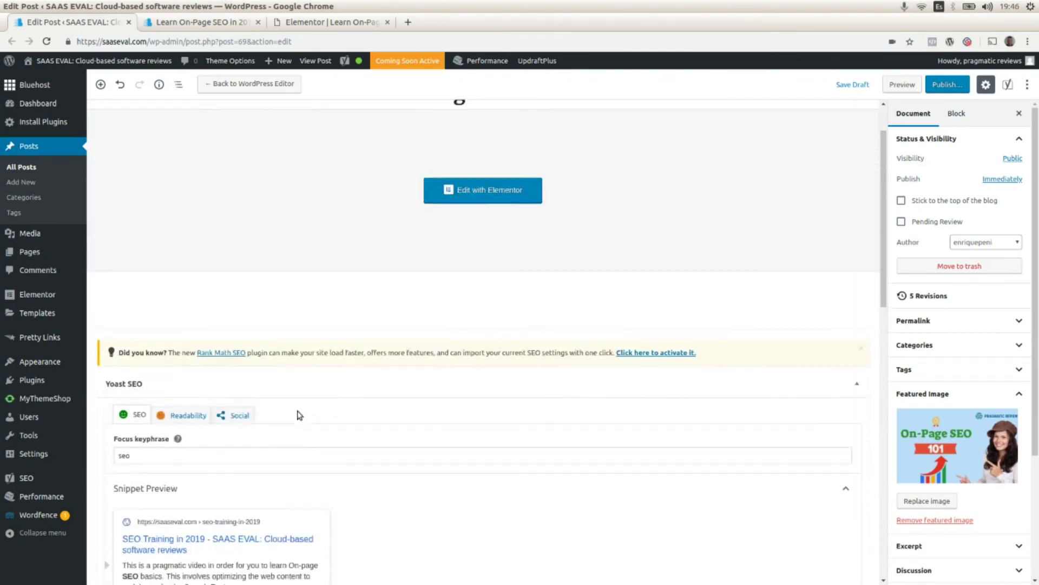
{"action": "scroll", "coordinate": [300, 416], "scroll_direction": "up", "scroll_amount": 1}
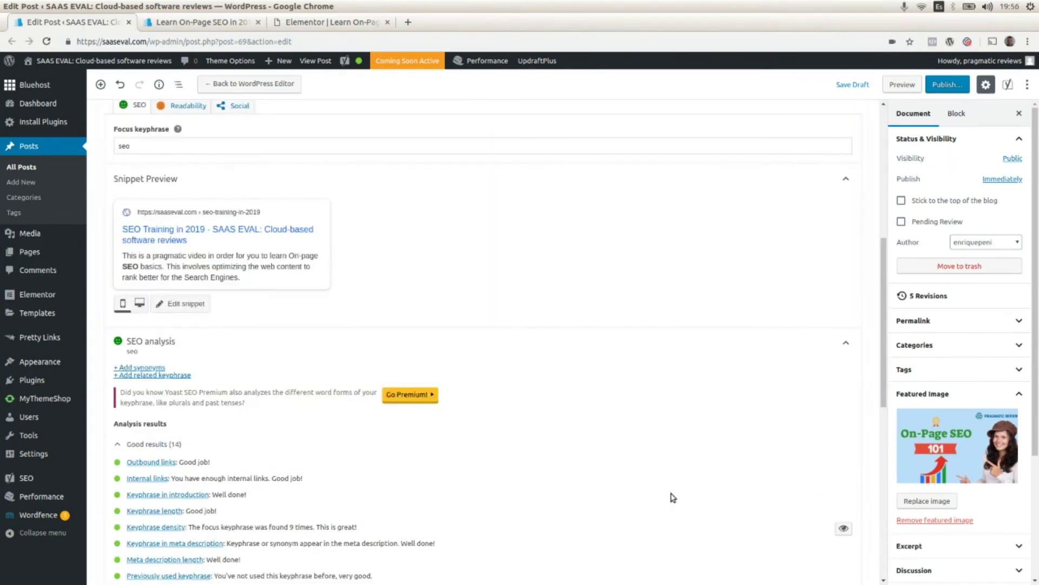